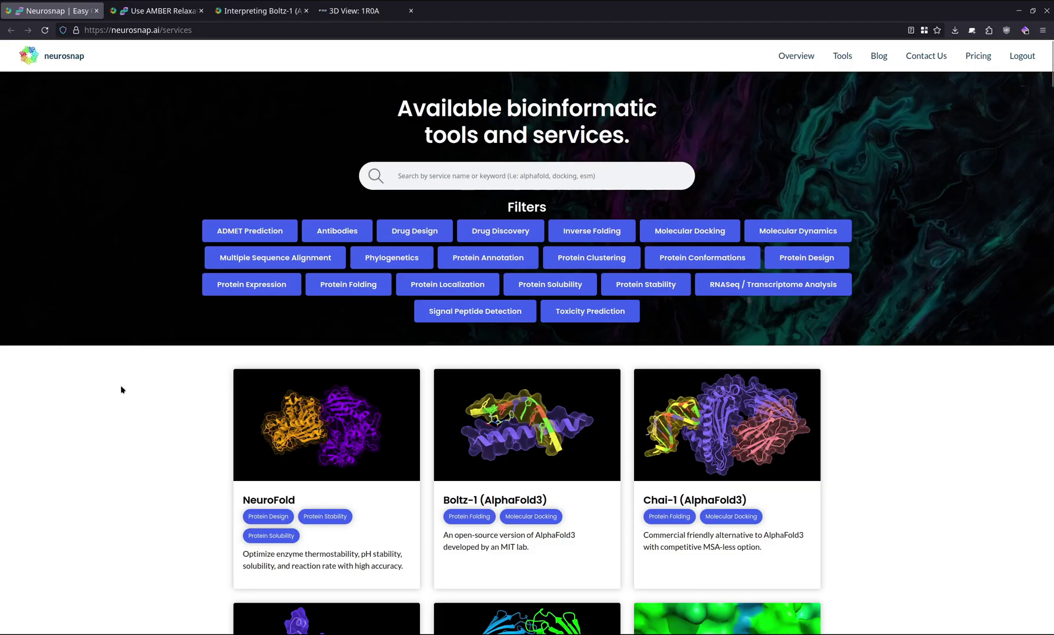
- Scroll through the Neurosnap services list and open the Boltz-1 (AlphaFold3) service page
scroll(107, 393, "down", 3)
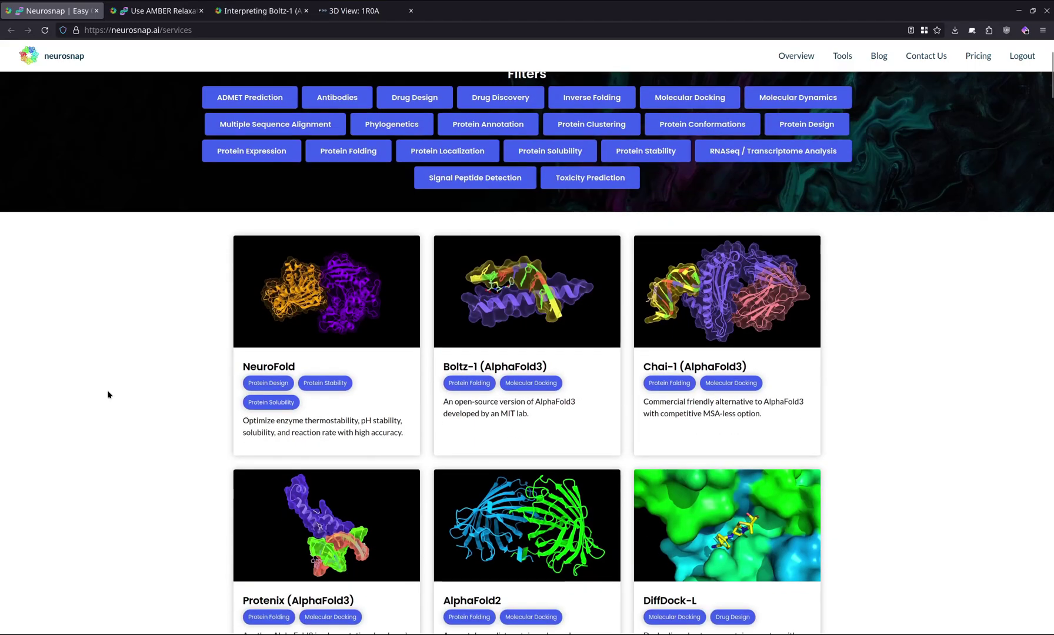
scroll(107, 391, "down", 1)
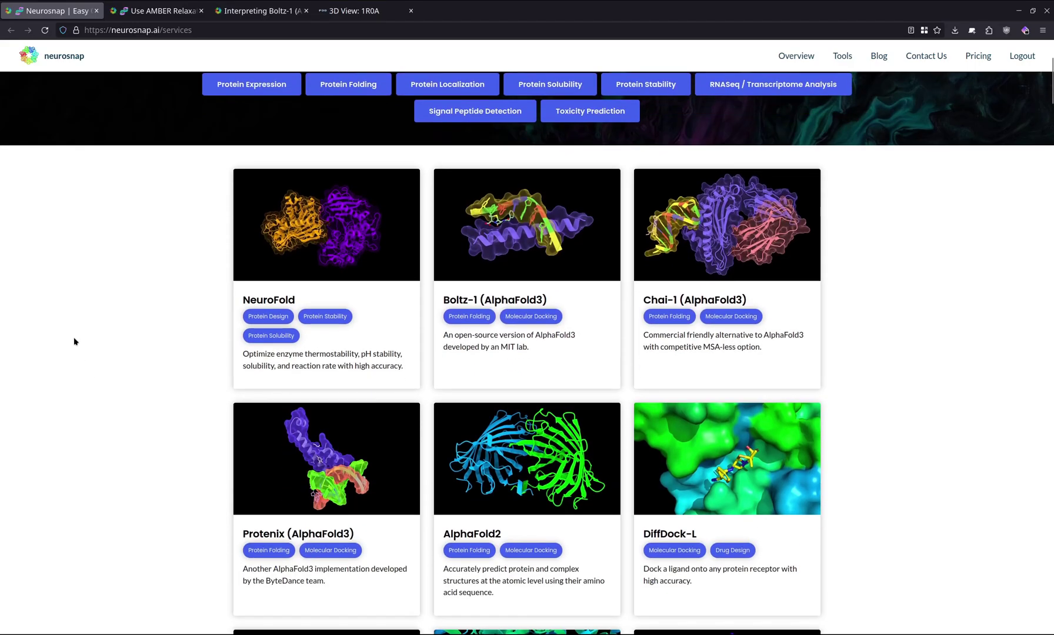
scroll(74, 341, "up", 3)
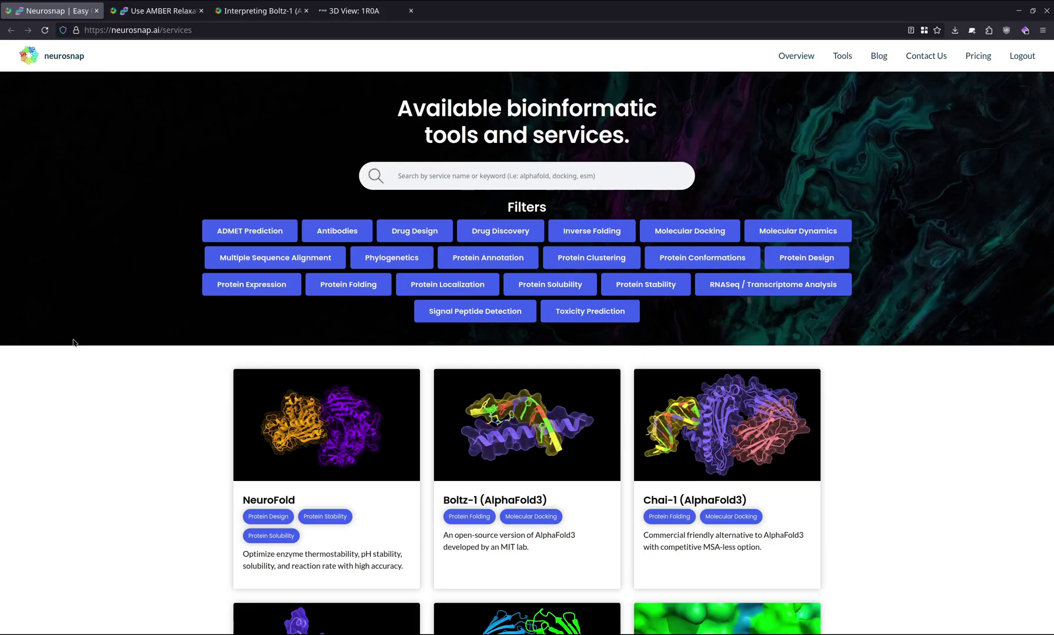
scroll(49, 347, "down", 2)
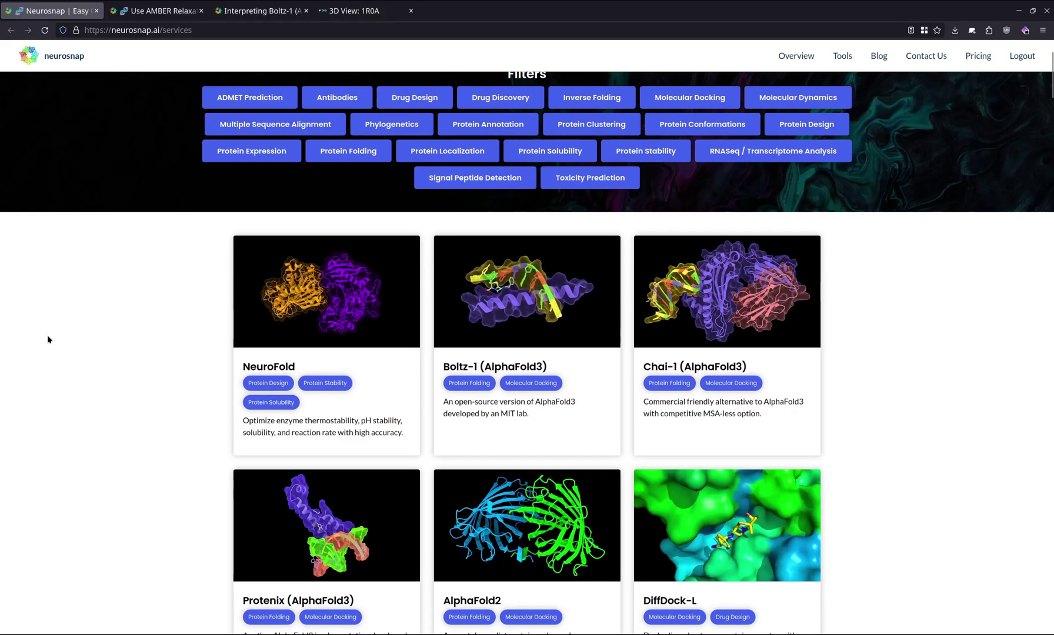
scroll(48, 339, "down", 1)
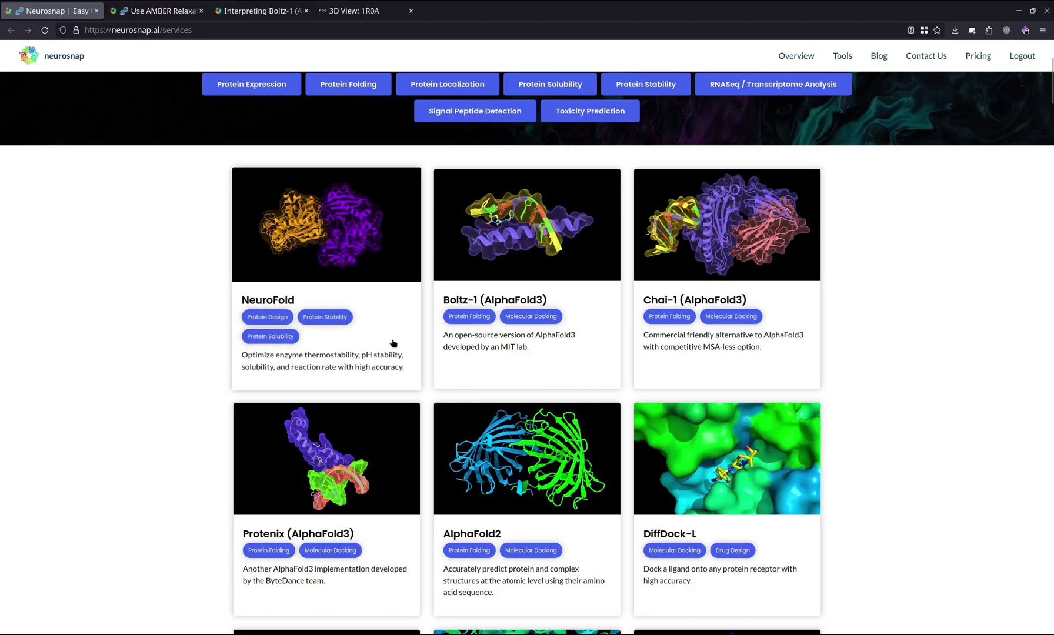
left_click(481, 292)
- Switch to the RCSB PDB '3D View: 1R0A' tab and scroll through the Mol* viewer page
scroll(167, 332, "down", 6)
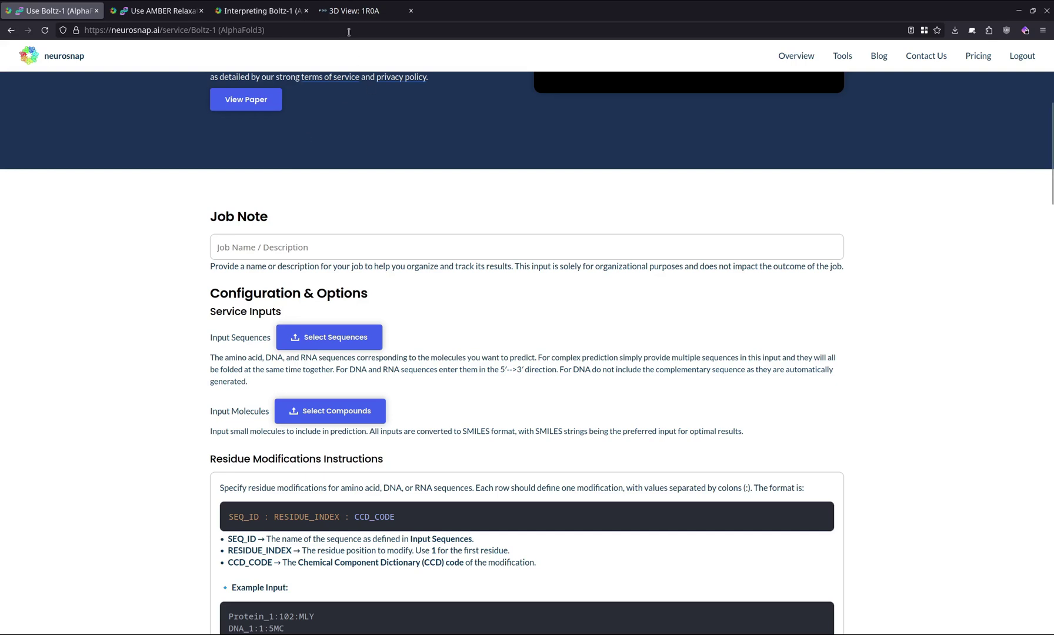
left_click(353, 11)
scroll(35, 252, "down", 2)
scroll(35, 252, "down", 2)
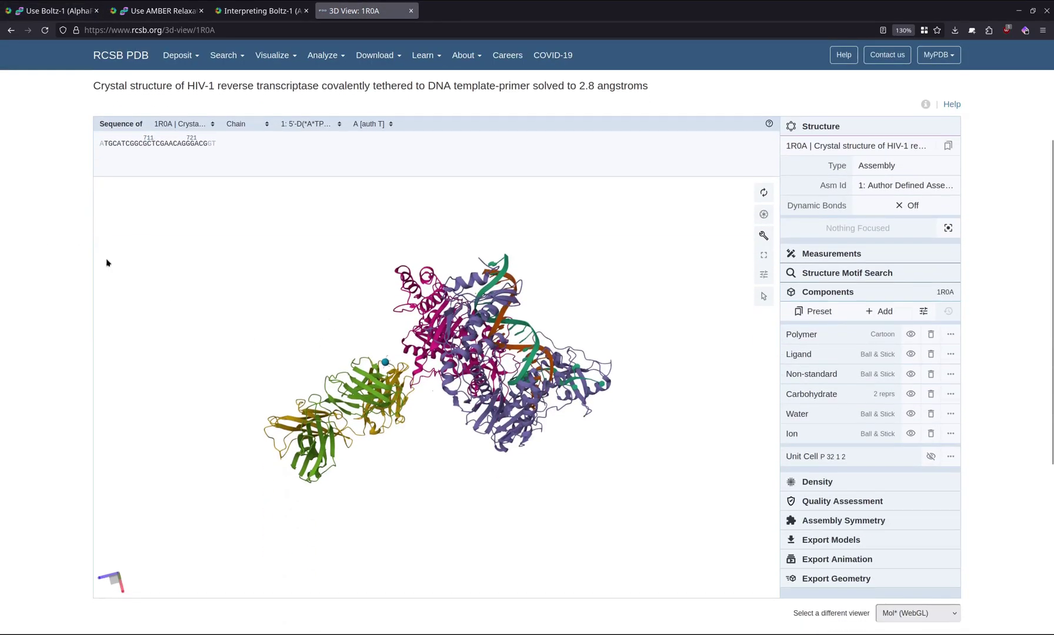
scroll(75, 228, "up", 2)
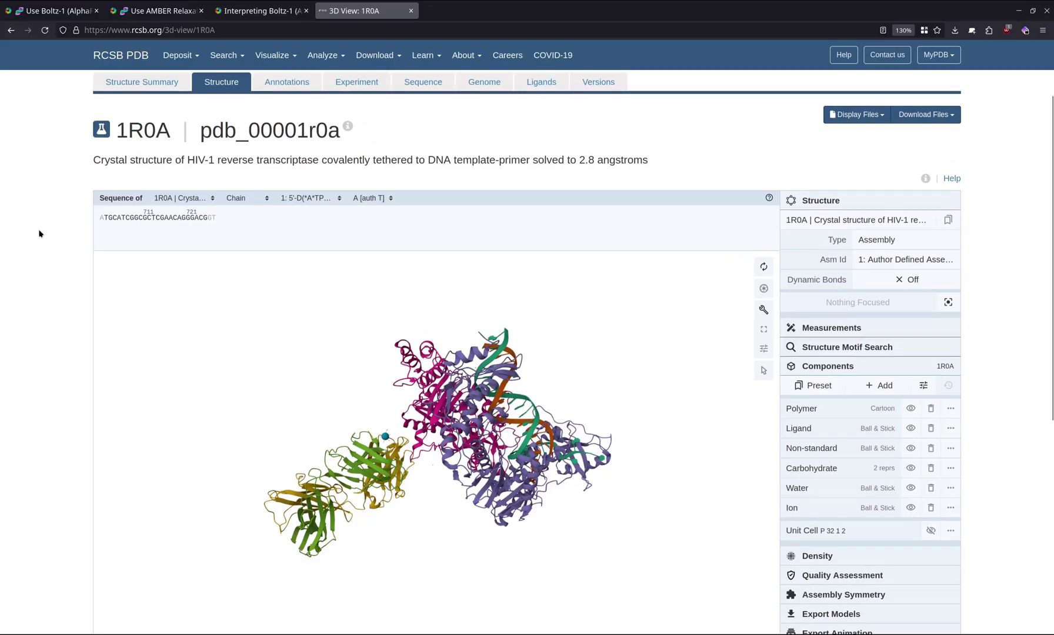
scroll(41, 223, "down", 2)
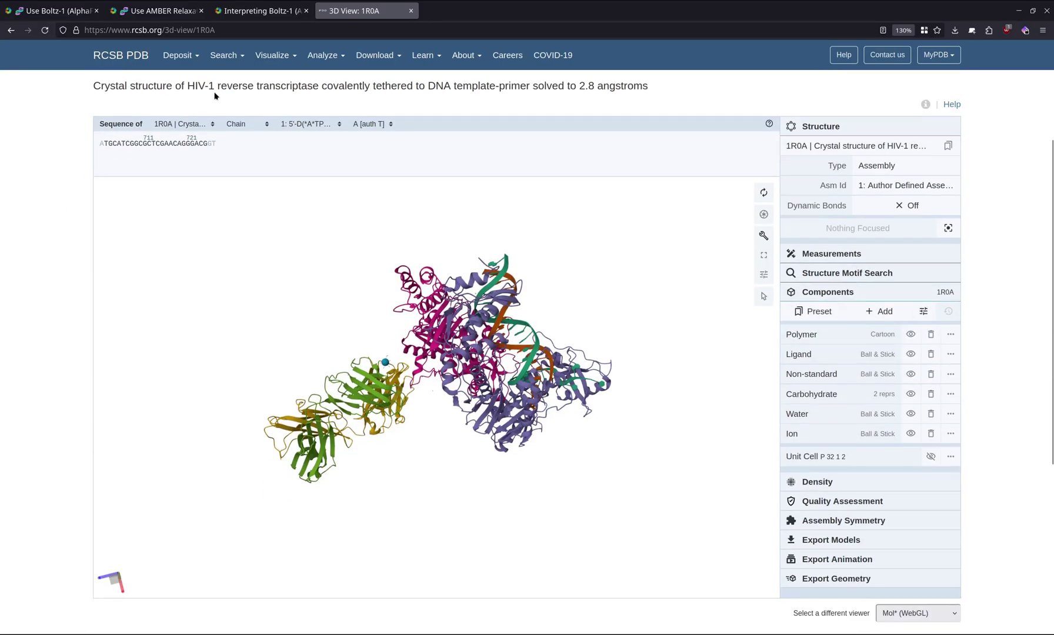
- Paste the 1R0A FASTA into the Boltz-1 input, keeping only the two reverse transcriptase protein chains
left_click(56, 11)
left_click(319, 338)
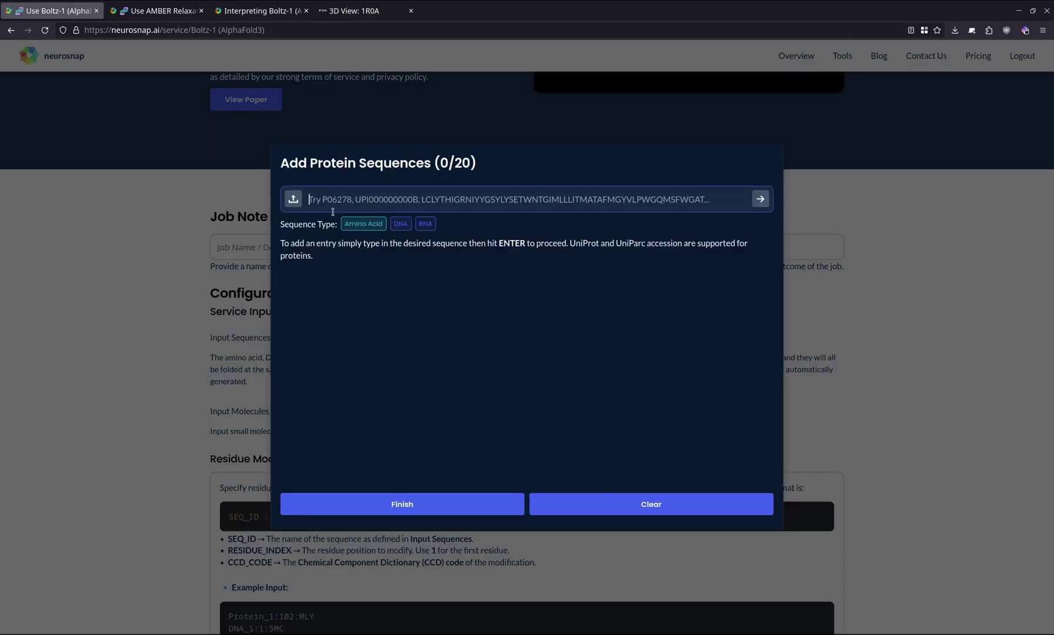
left_click(293, 201)
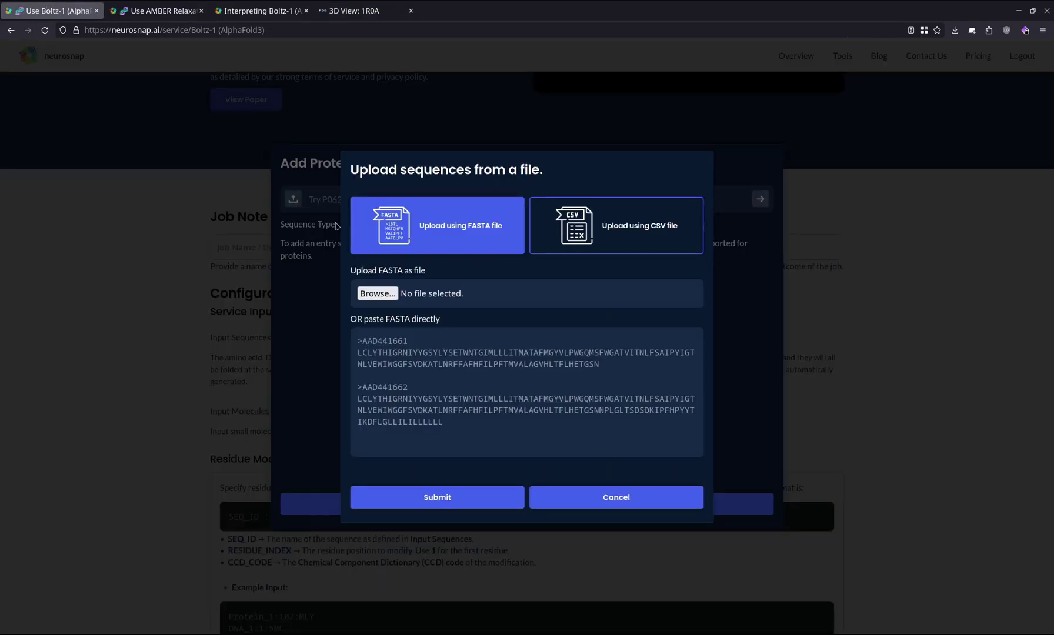
left_click(404, 341)
type(">1R0A_3|Chain C[auth A]|Reverse transcriptase|Human immunodeficiency virus 1 (11676) PISPIETVPVKLKPGMDGPKVKQWPLTEEKIKALVEICTEMEKEGKISKIGPENPYNTPVFAIKKKDSTKWRKLVDFRELNKRTQDFWEVQLGIPHPAGLKKKKSVTVLDVGDAYFSVPLDEDFRKYTAFTIPSINNETPGIRYQYNVLPQGWKGSPAIFQSSMTKILEPFKKQNPDIVIYQYMDDLYVGSDLEIGQHRTKIEELRQHLLRWGLTTPDKKHQKEPPFLWMGYELHPDKWTVQPIVLPEKDSWTVNDICKLVGKLNWASQIYPGIKVRQLSKLLRGTKALTEVIPLTEEAELELAENREILKEPVHGVYYDPSKDLIAEIQKQGQGQWTYQIYQEPFKNLKTGKYARMRGAHTNDVKQLTEAVQKITTESIVIWGKTPKFKLPIQKETWETWWTEYWQATWIPEWEFVNTPPLVKLWYQLEKEPIVGAETFYVDGAANRETKLGKAGYVTNKGRQKVVPLTNTTNQKTELQAIYLALQDSGLEVNIVTDSQYALGIIQAQPDKSESELVNQIIEQLIKKEKVYLAWVPAHKGIGGNEQVDKLVSAGIRK")
left_click(493, 428)
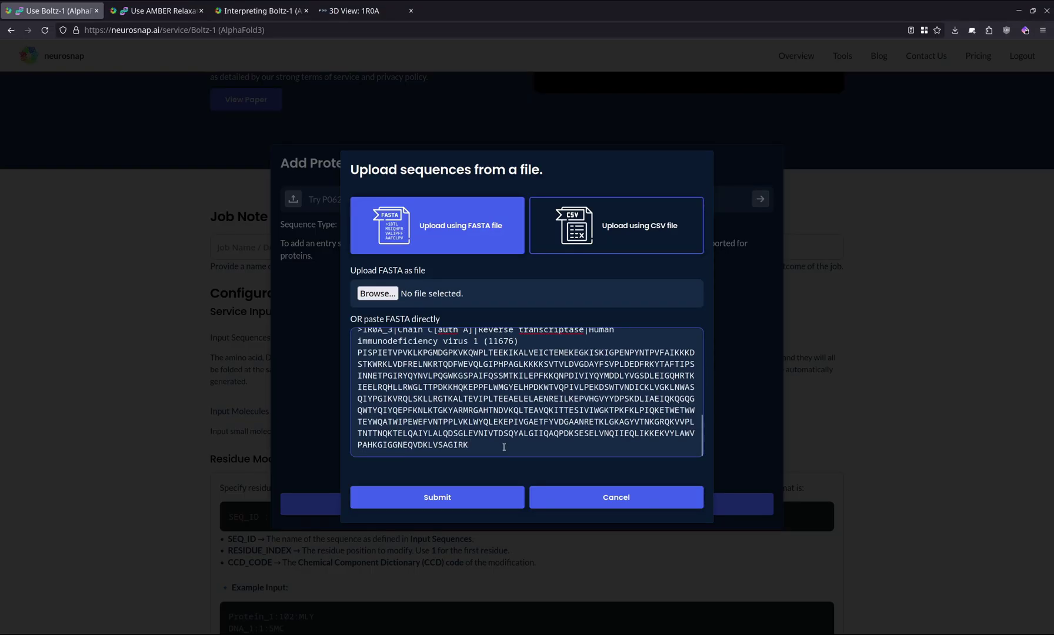
key("ctrl+v")
scroll(494, 429, "up", 3)
scroll(387, 377, "down", 2)
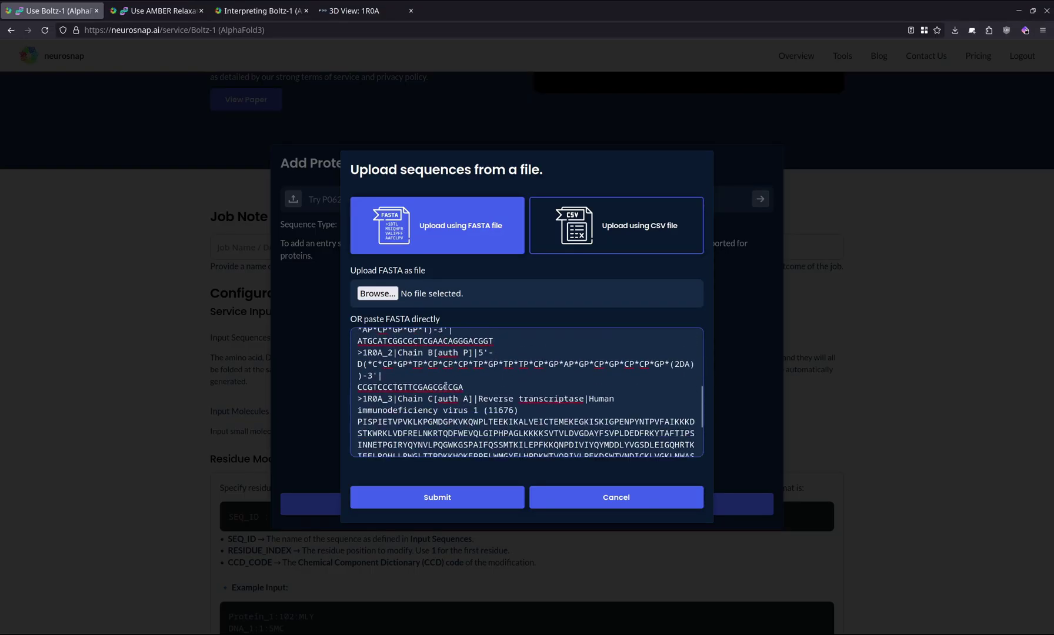
left_click_drag(483, 385, 348, 383)
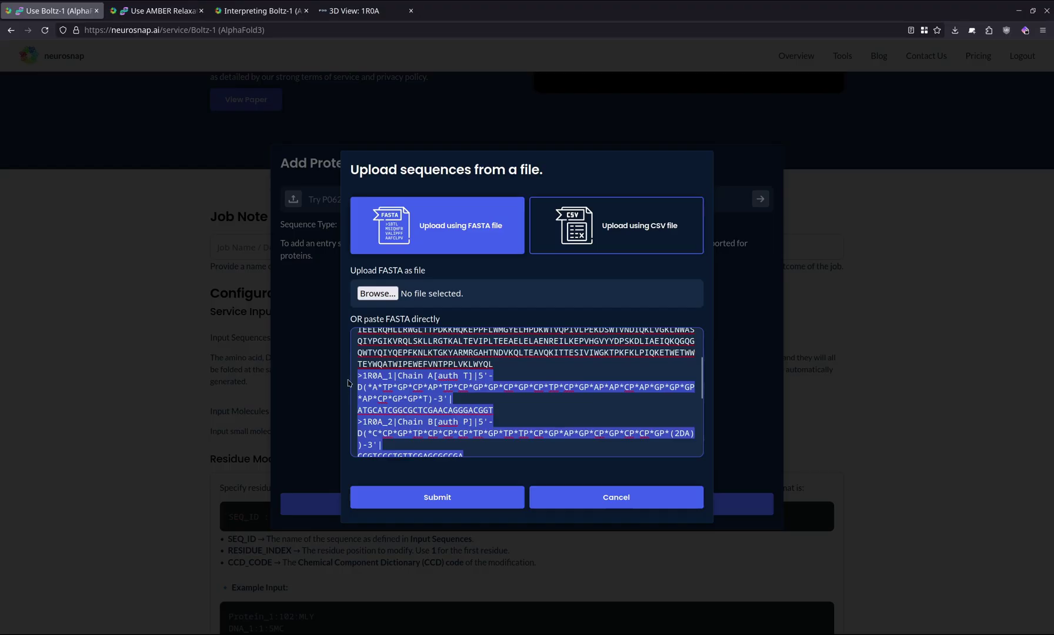
key("BackSpace")
scroll(429, 379, "down", 1)
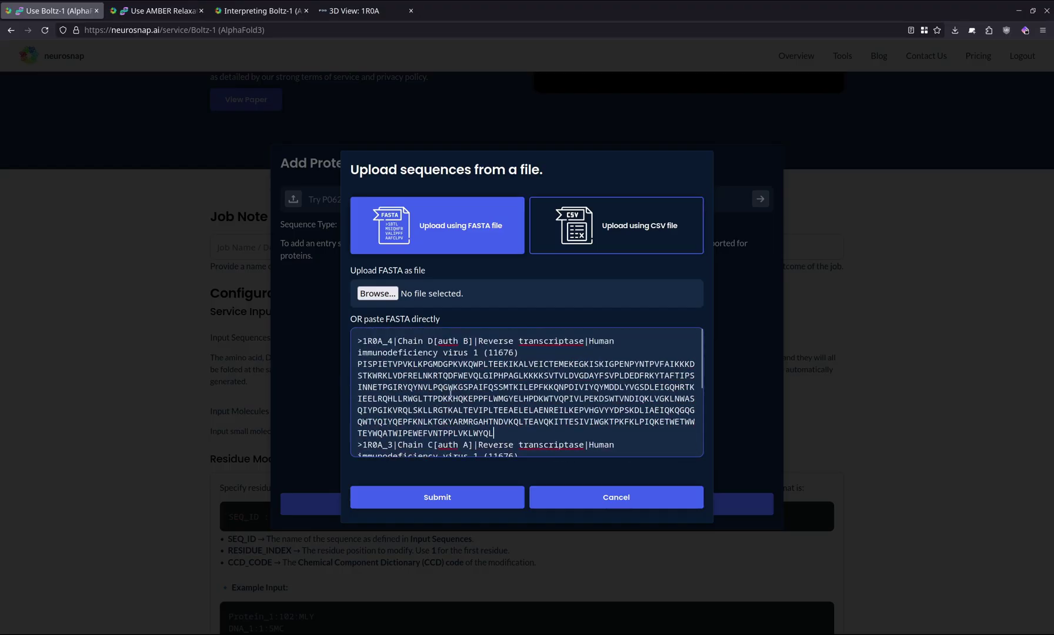
left_click(470, 503)
- Add the two 1R0A DNA chains as DNA sequences, then set the sequence type to RNA
scroll(453, 441, "down", 1)
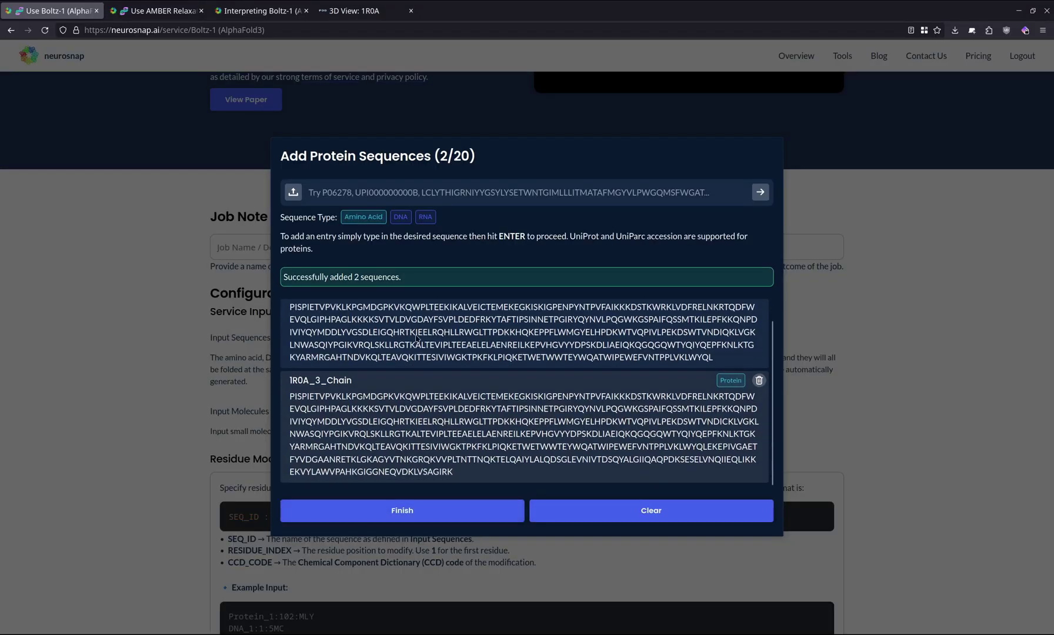
left_click(400, 217)
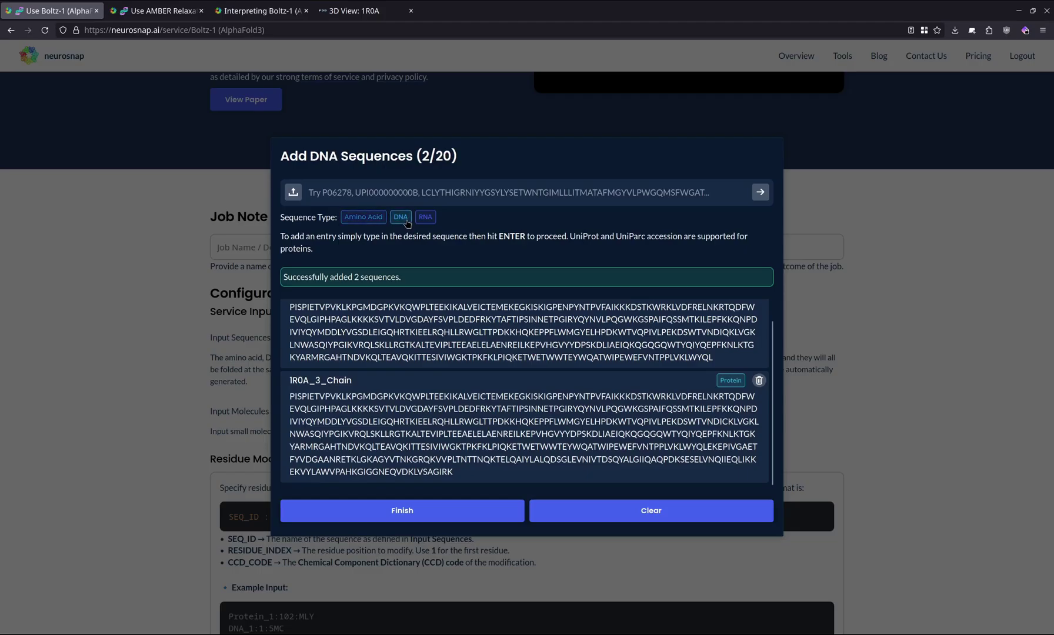
left_click(294, 192)
left_click(424, 353)
key("ctrl+a")
type(">1R0A_1|Chain A[auth T]|5'-D(*A*TP*GP*CP*AP*TP*CP*GP*GP*CP*GP*CP*TP*CP*GP*AP*AP*CP*AP*GP*GP*GP*AP*CP*GP*GP*T)-3'| ATGCATCGGCGCTCGAACAGGGACGGT >1R0A_2|Chain B[auth P]|5'-D(*C*CP*GP*TP*CP*CP*CP*TP*GP*TP*TP*CP*GP*AP*GP*CP*GP*CP*CP*GP*(2DA))-3'| CCGTCCCTGTTCGAGCGCCGA")
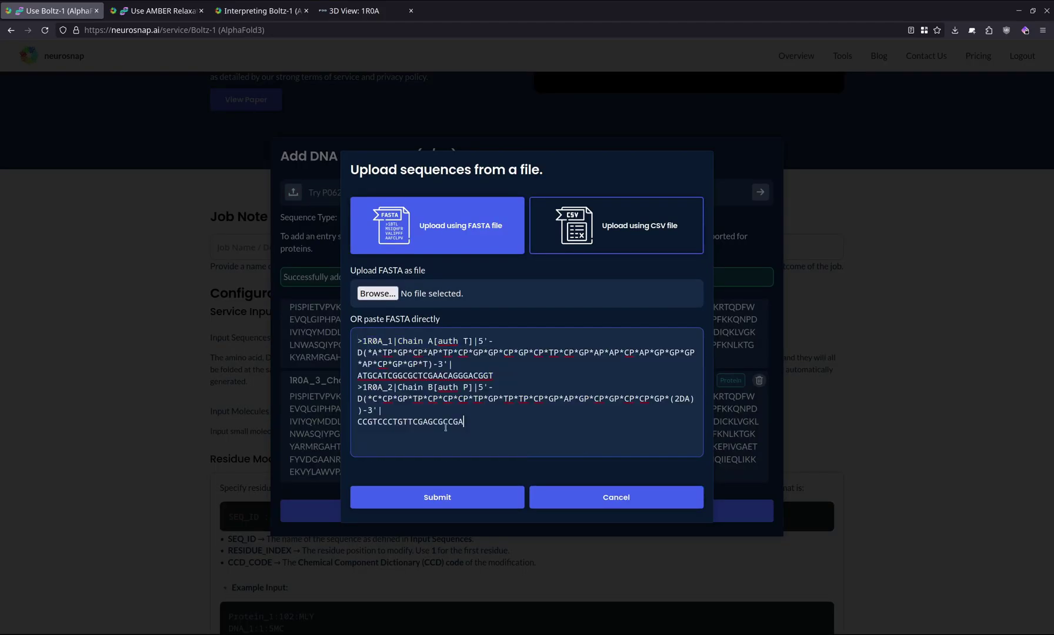
left_click(448, 498)
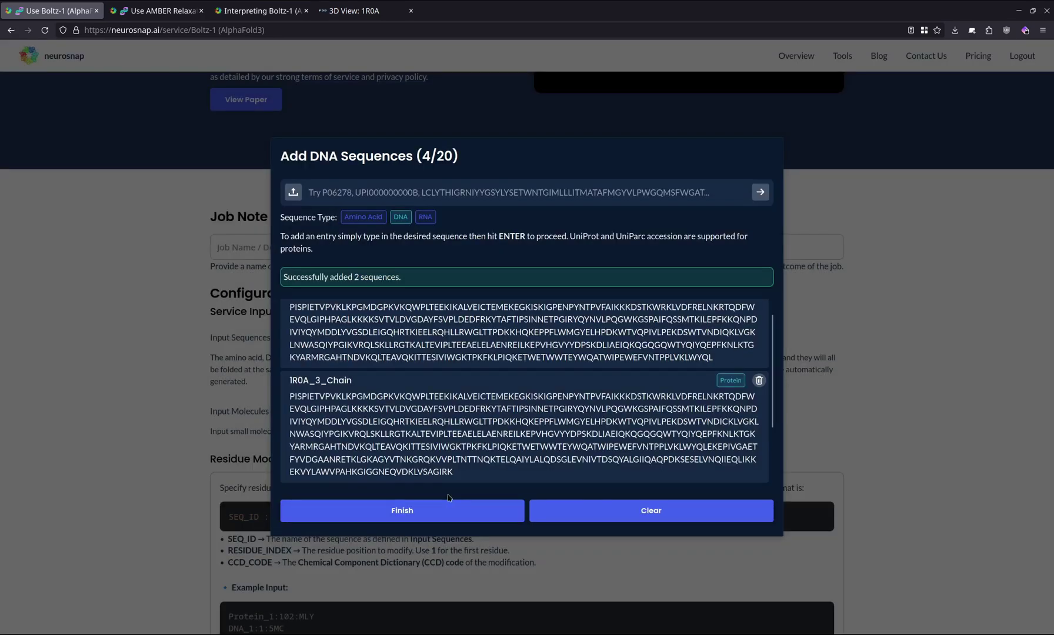
scroll(424, 385, "down", 3)
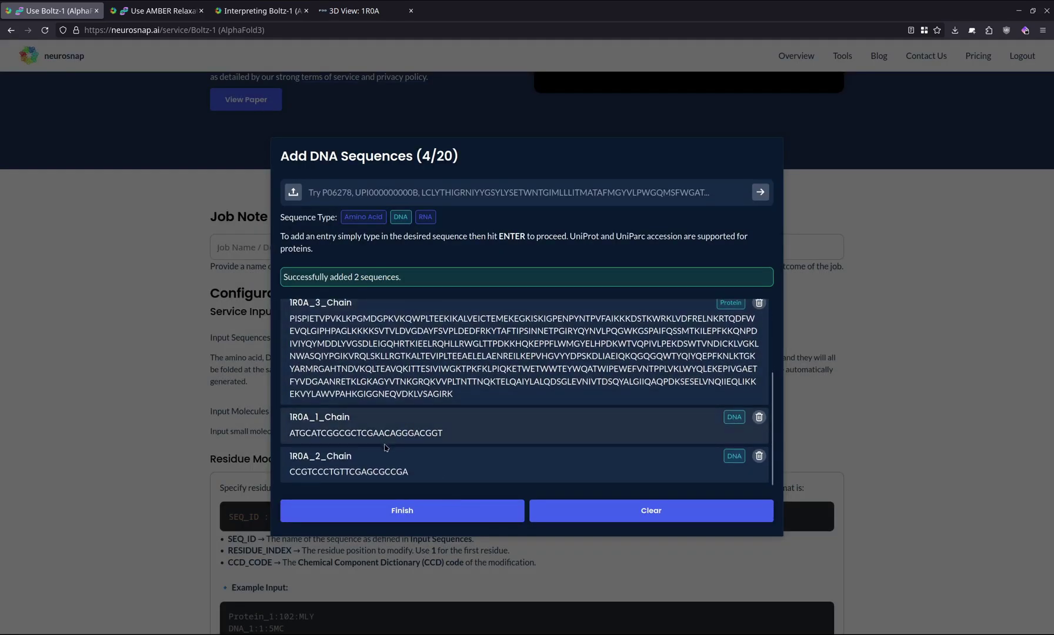
scroll(711, 459, "up", 3)
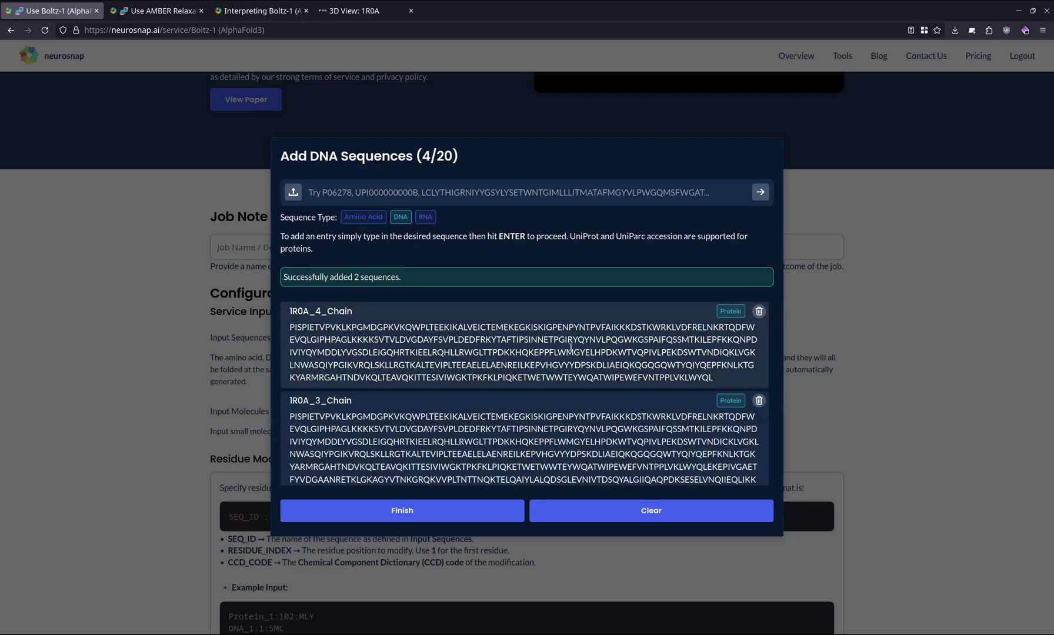
left_click(424, 217)
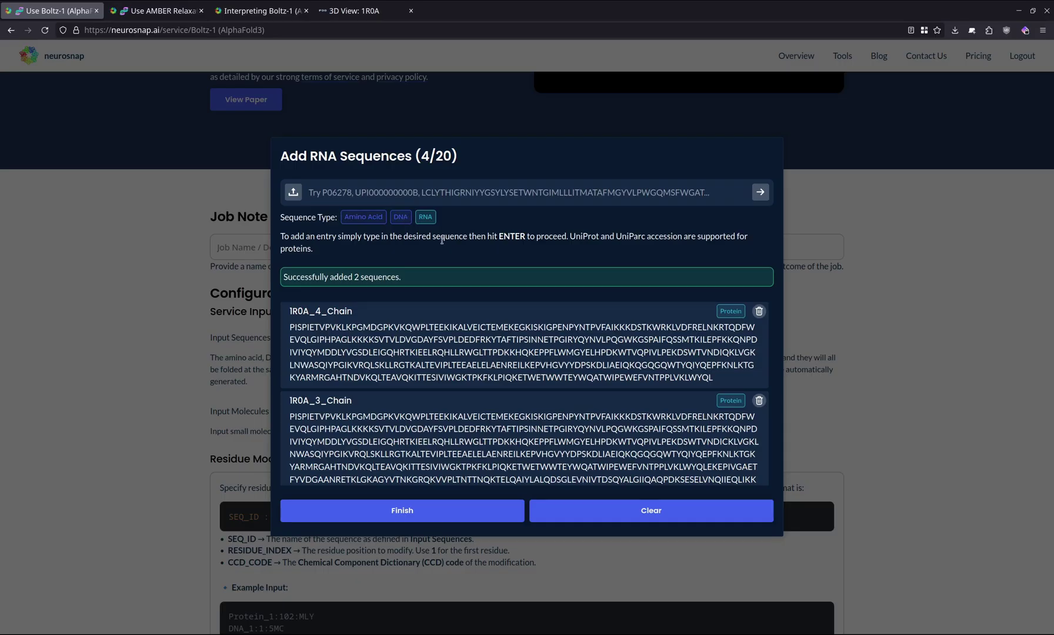
- Finish with four sequences (4/20) and close Add Molecules without adding compounds (0/25)
left_click(440, 511)
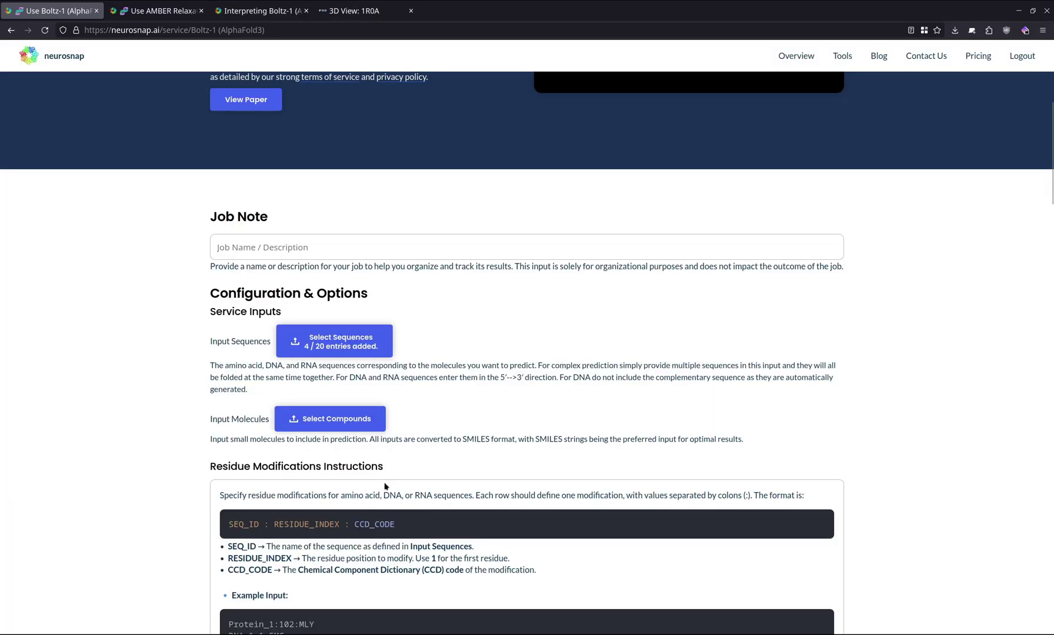
scroll(239, 411, "down", 2)
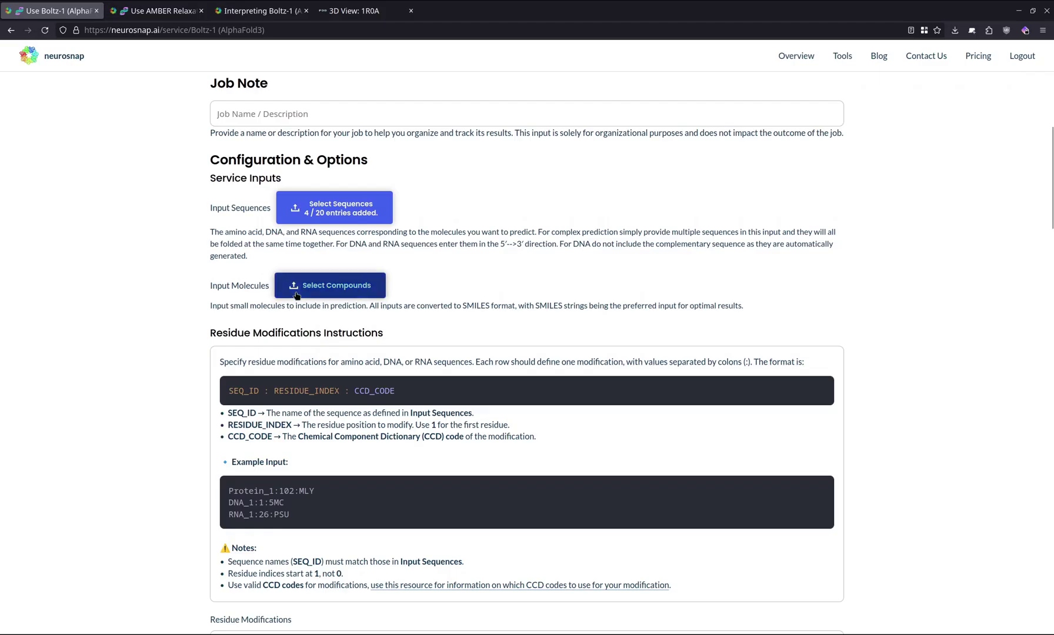
left_click(360, 288)
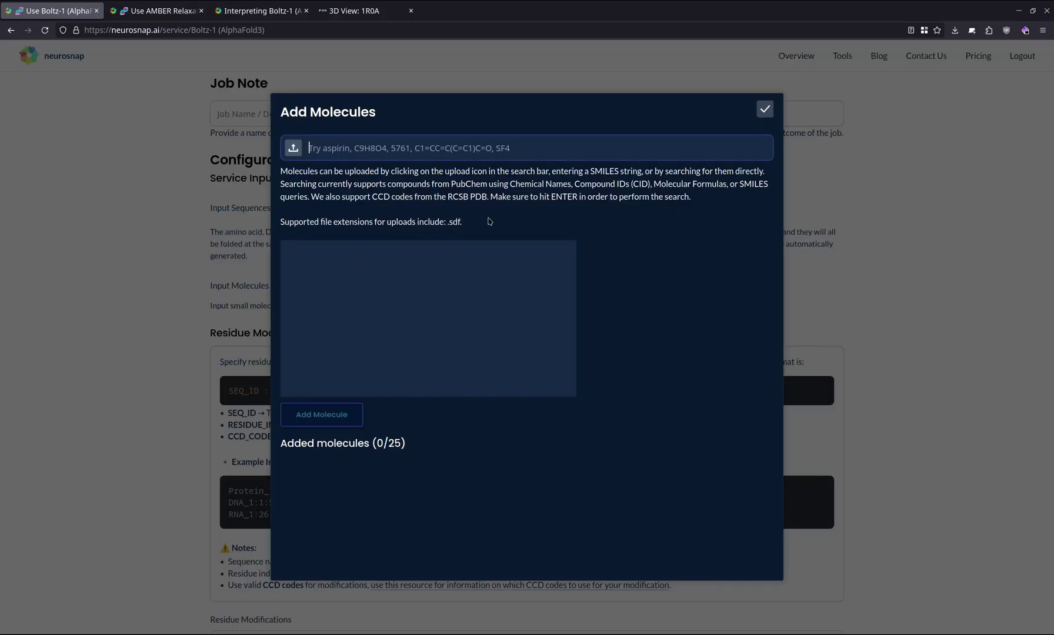
key("Escape")
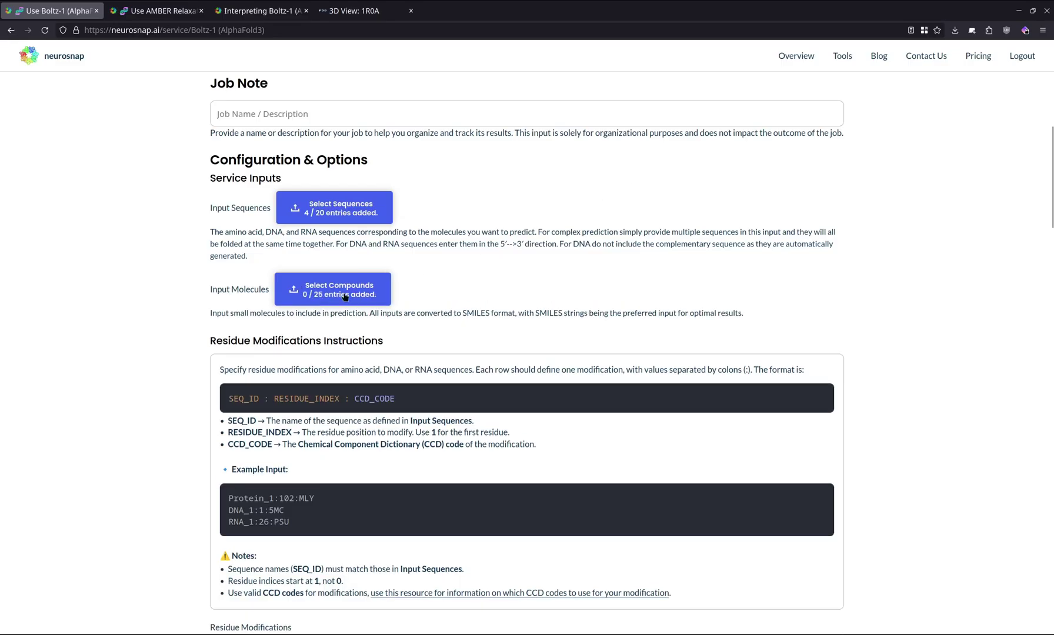
scroll(222, 325, "down", 3)
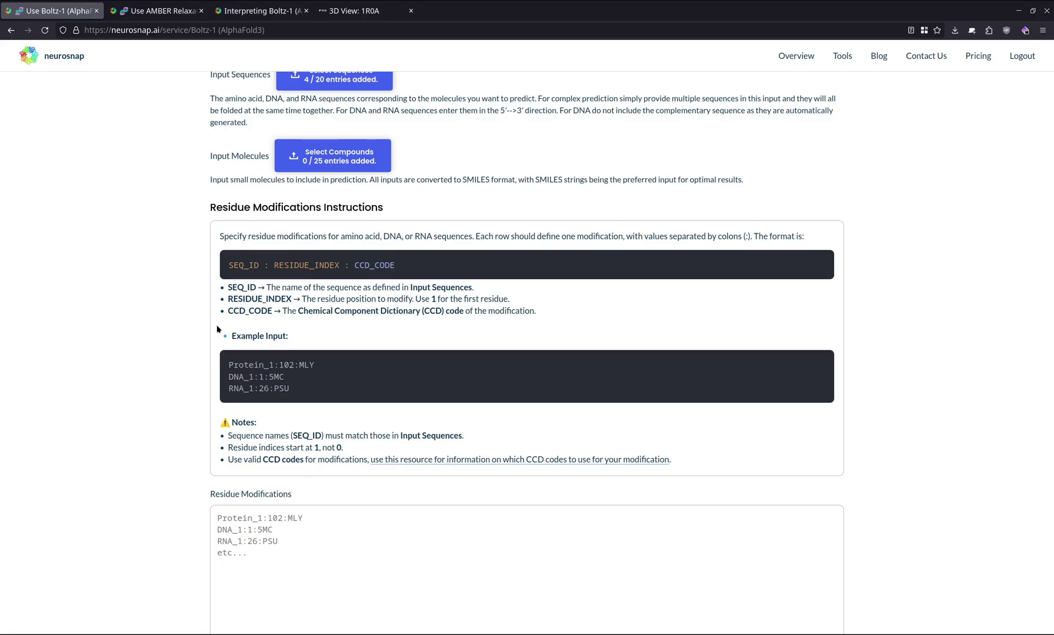
scroll(200, 324, "down", 1)
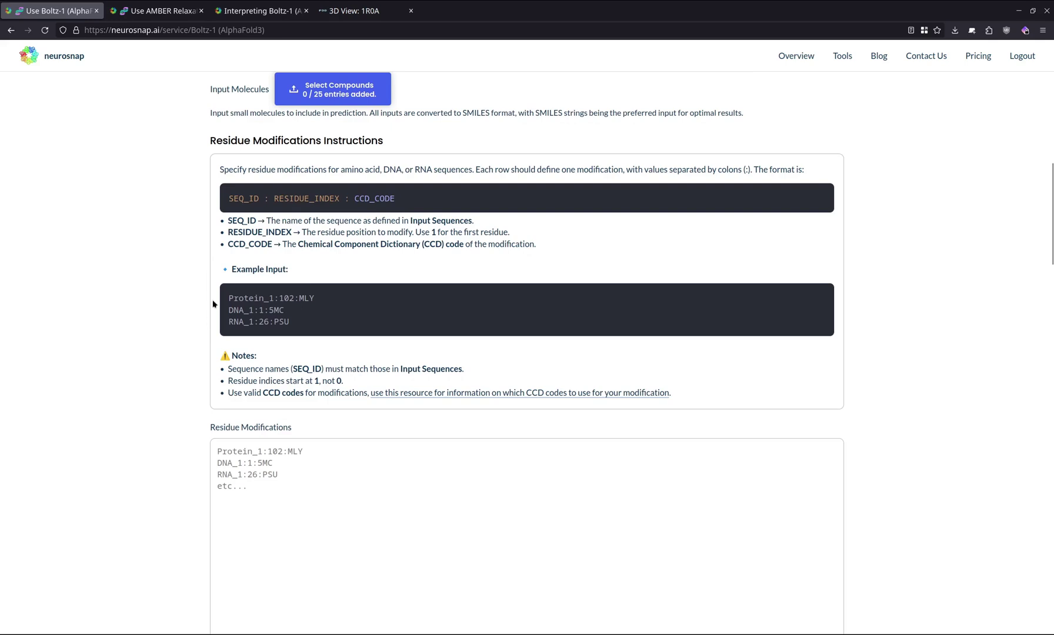
- Click into the Residue Modifications box, leaving it blank
scroll(212, 303, "down", 1)
scroll(214, 303, "up", 1)
left_click(232, 453)
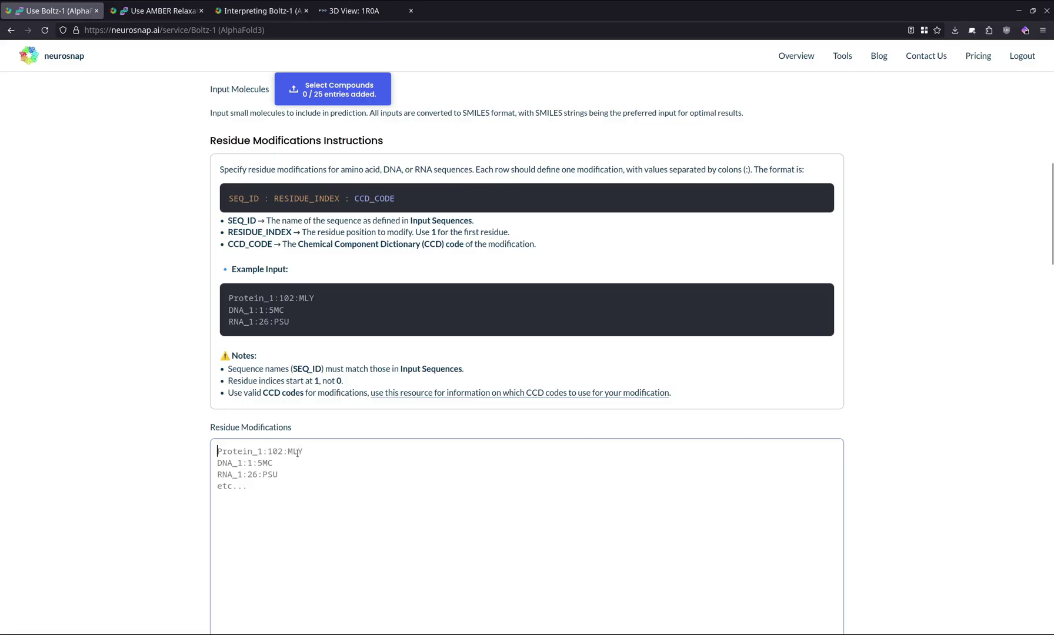
scroll(294, 458, "up", 2)
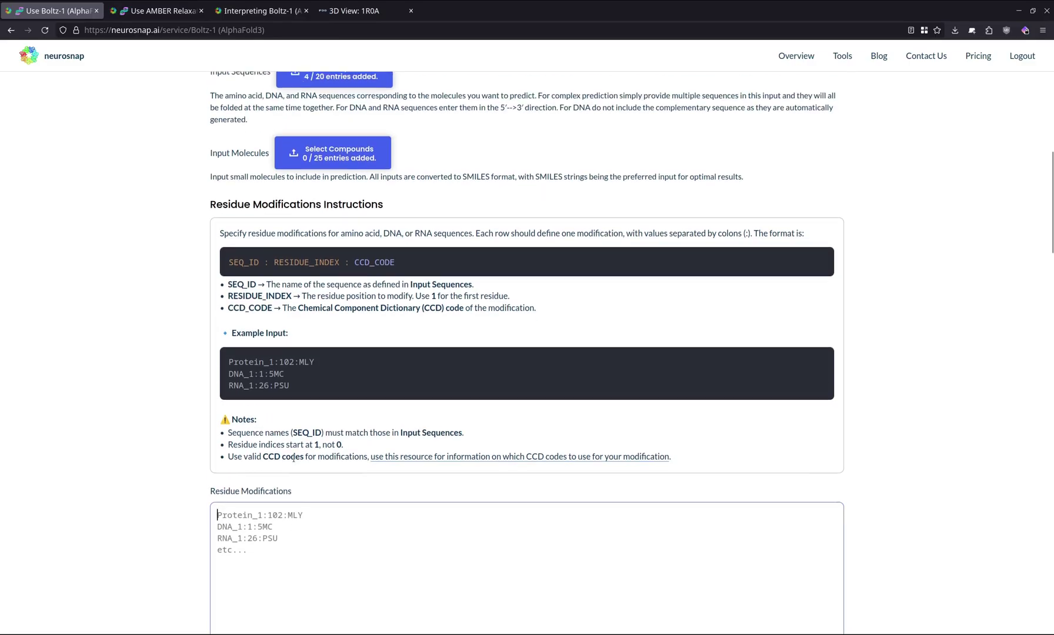
scroll(294, 458, "up", 2)
- Review the added chain list, selecting 1R0A_4_Chain, then close it and return to Residue Modifications
left_click(381, 152)
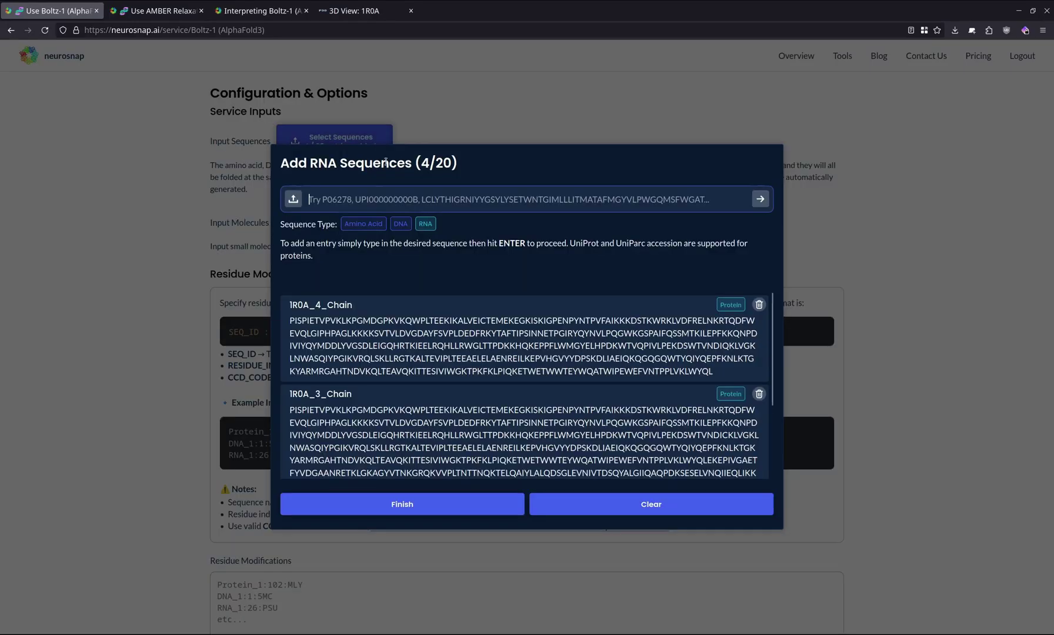
double_click(306, 306)
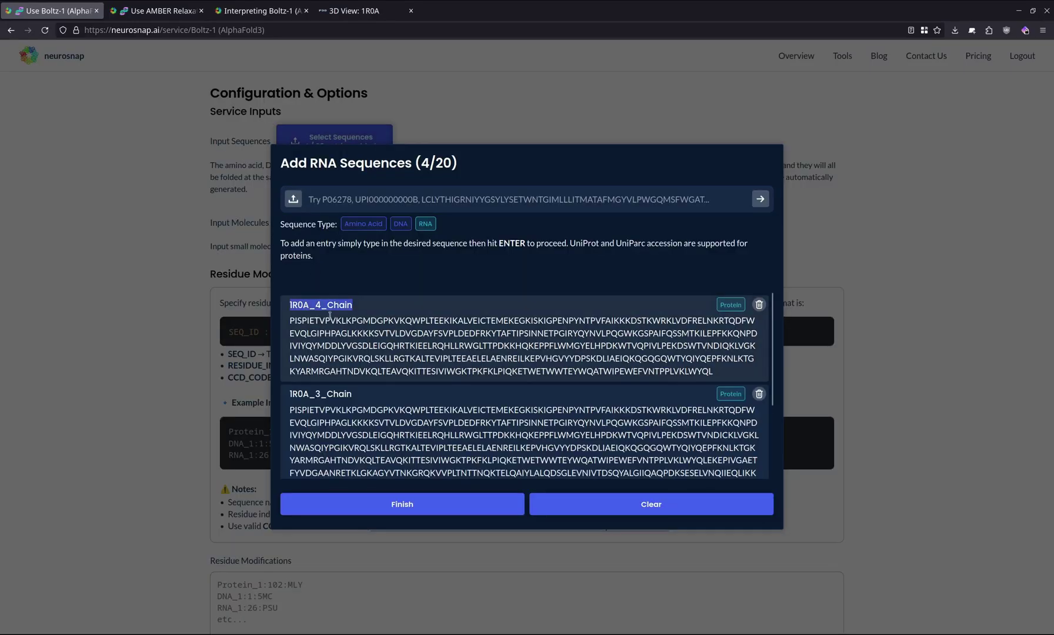
key("Escape")
scroll(417, 359, "down", 6)
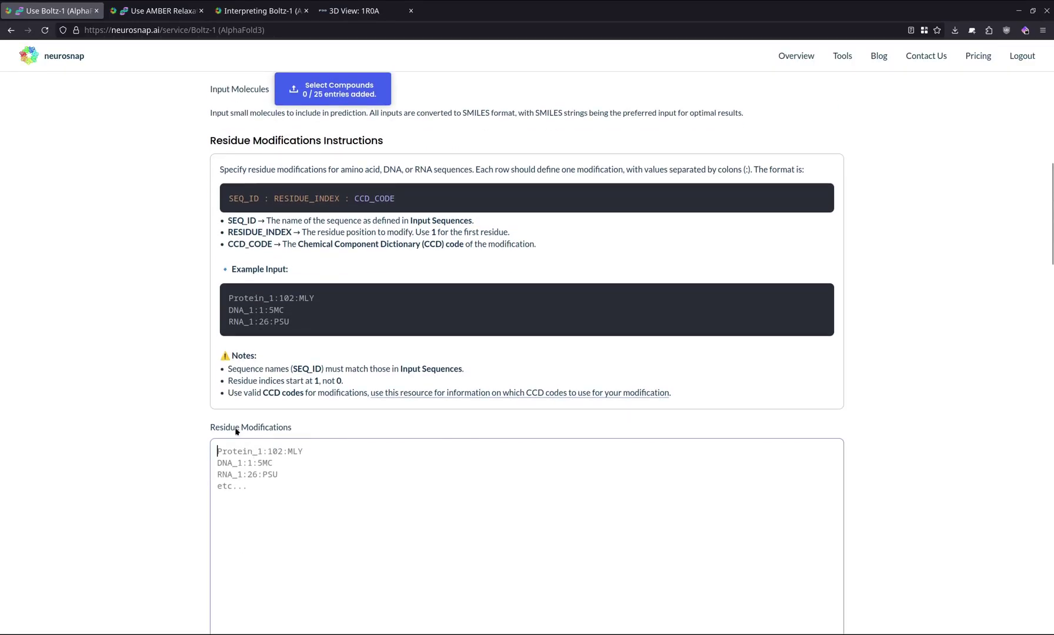
scroll(237, 434, "down", 4)
left_click(240, 419)
scroll(240, 418, "down", 5)
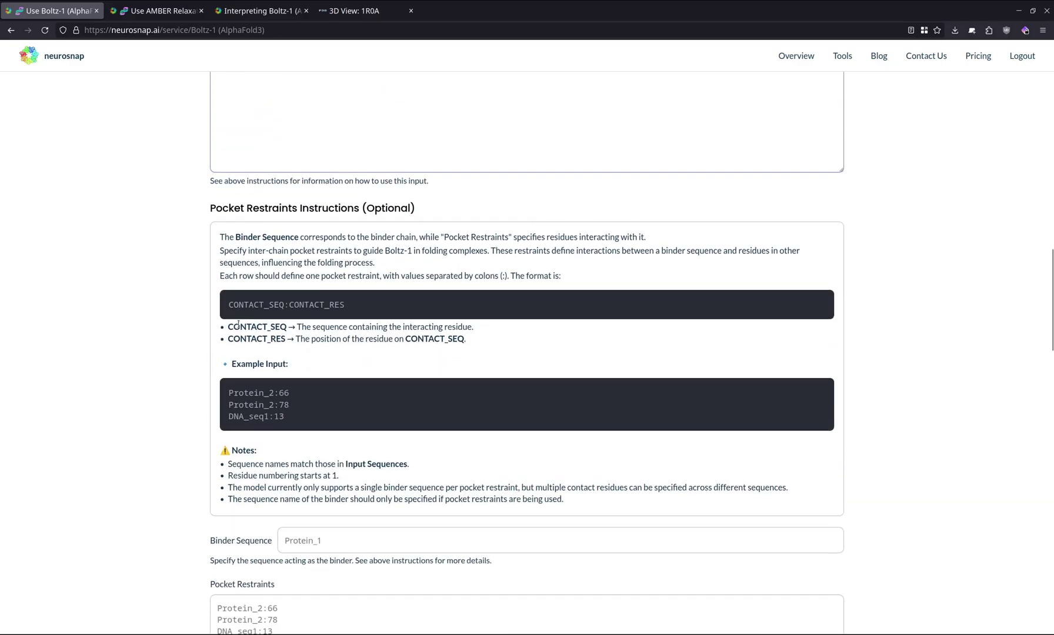
scroll(287, 271, "down", 1)
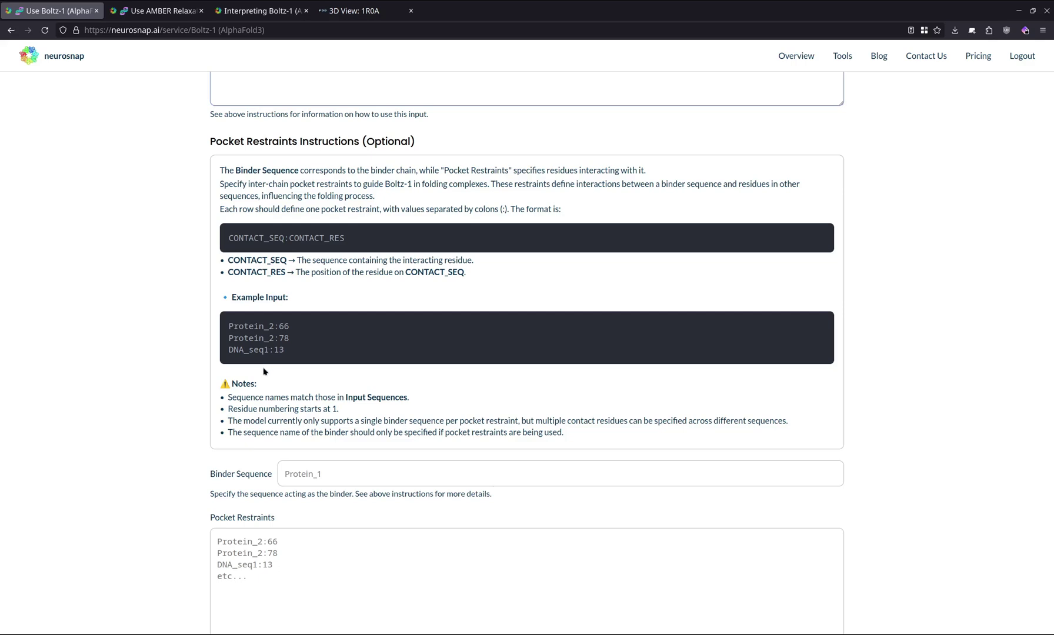
scroll(263, 371, "down", 4)
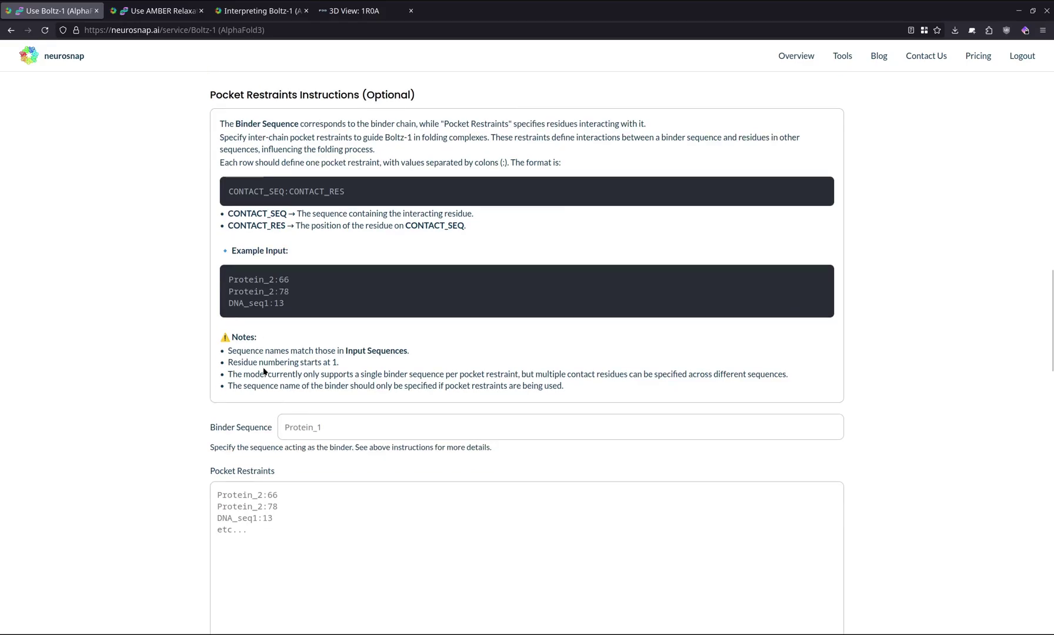
scroll(272, 347, "down", 4)
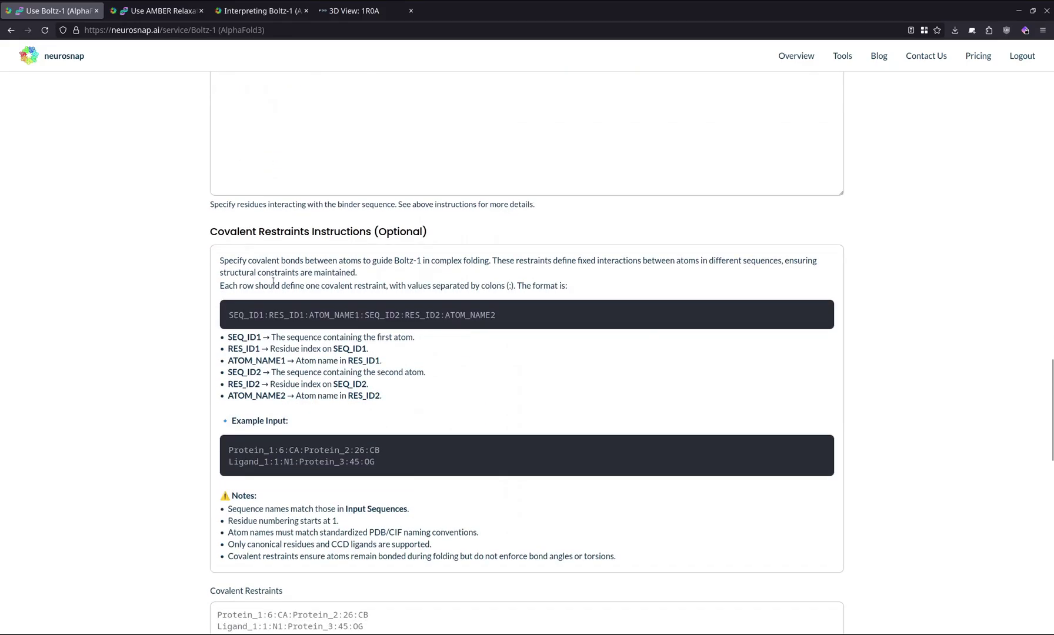
scroll(278, 297, "down", 1)
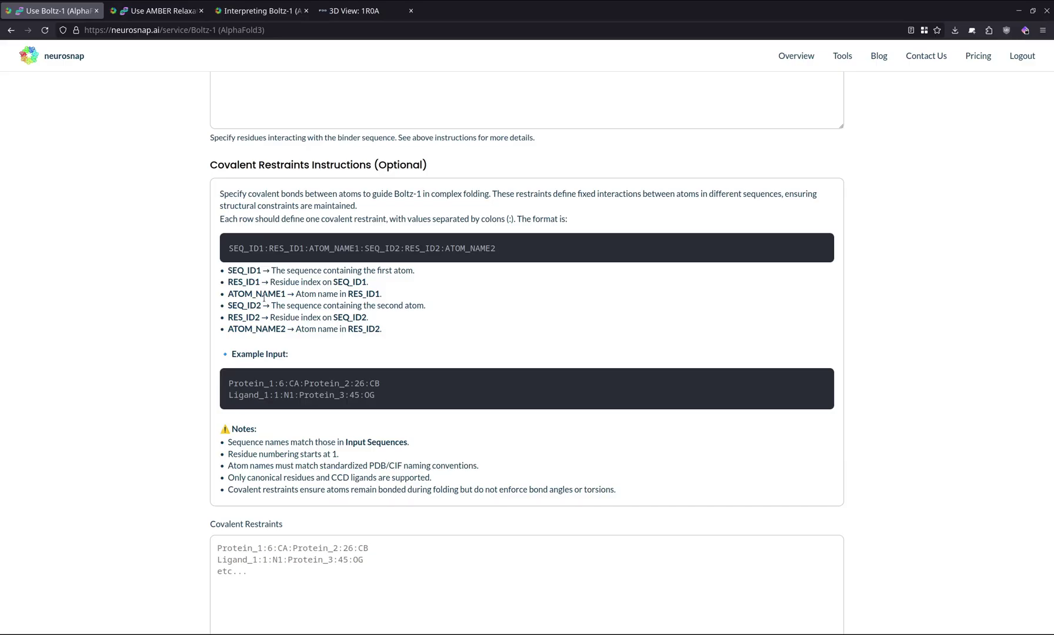
scroll(202, 274, "down", 4)
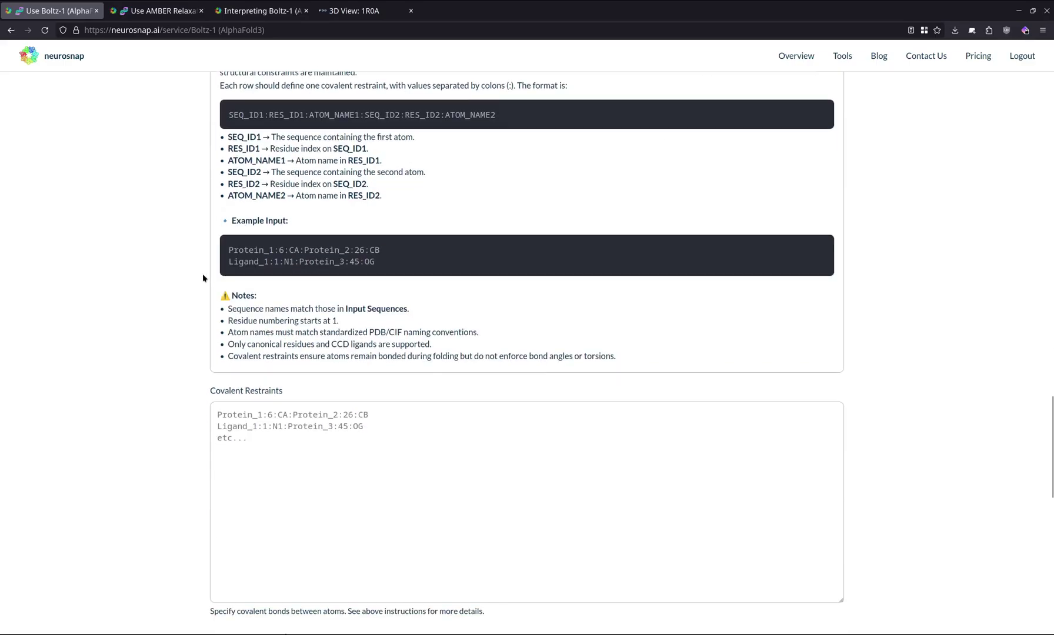
scroll(202, 278, "down", 1)
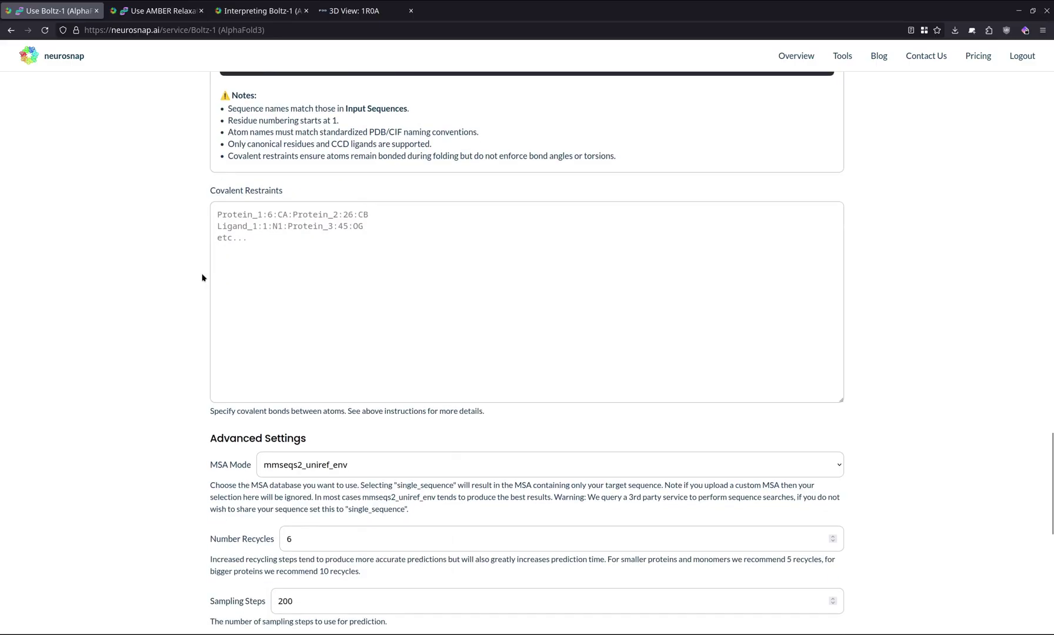
scroll(209, 270, "down", 2)
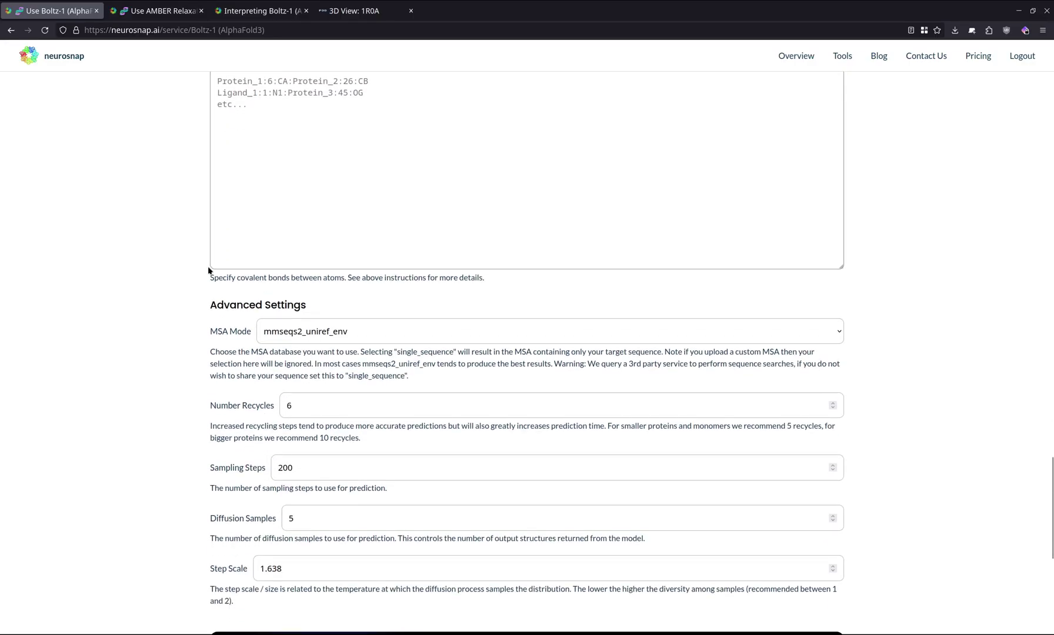
scroll(244, 324, "down", 1)
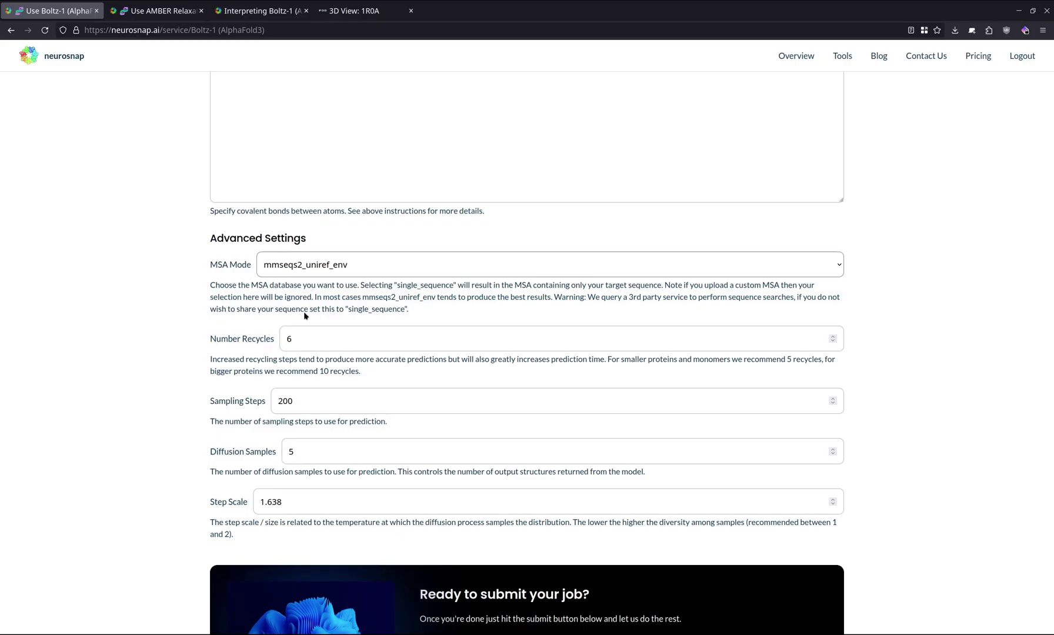
left_click(317, 265)
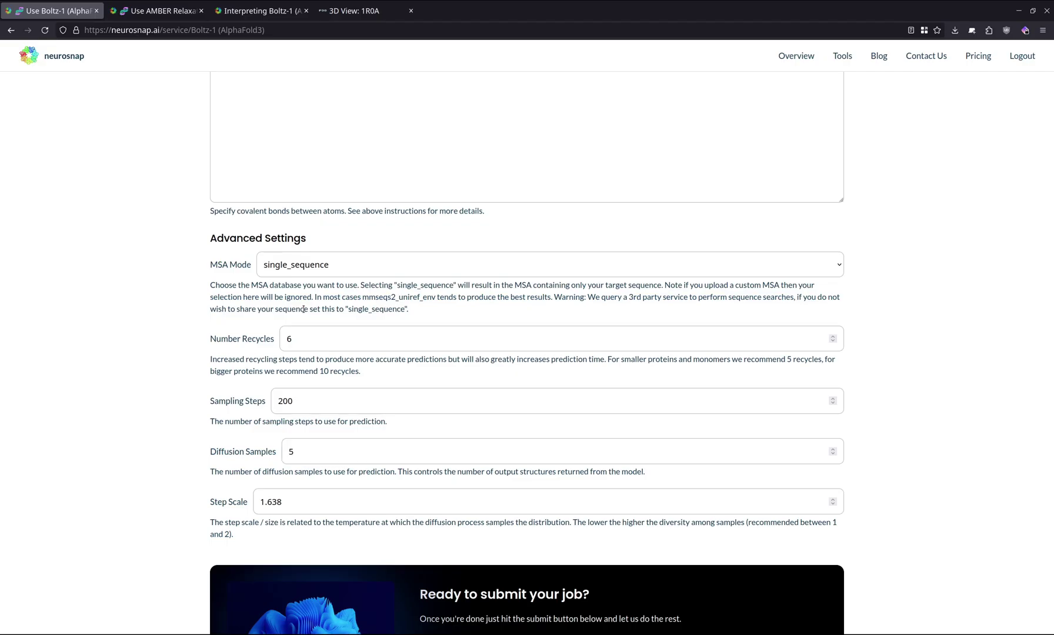
left_click(341, 268)
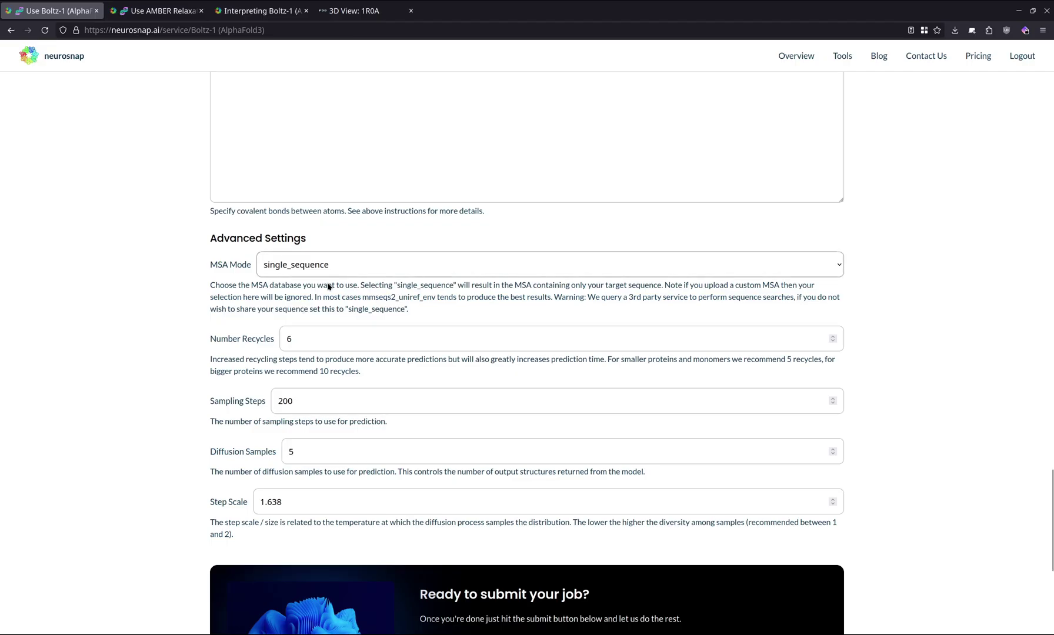
left_click(313, 277)
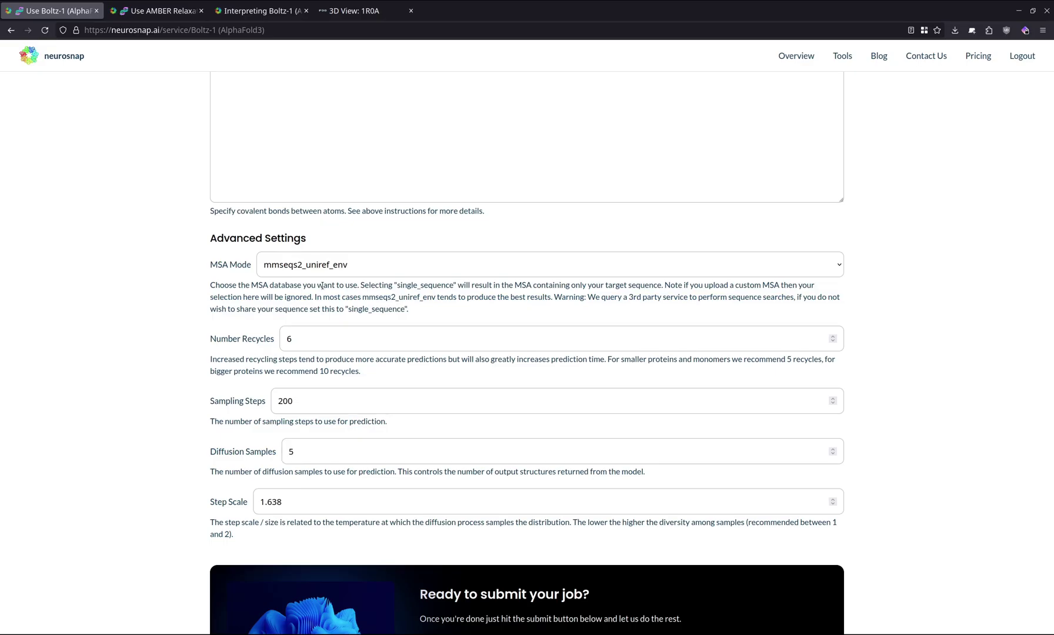
- Confirm 6 recycles, 200 sampling steps and 5 diffusion samples, then submit the Boltz-1 job
triple_click(238, 339)
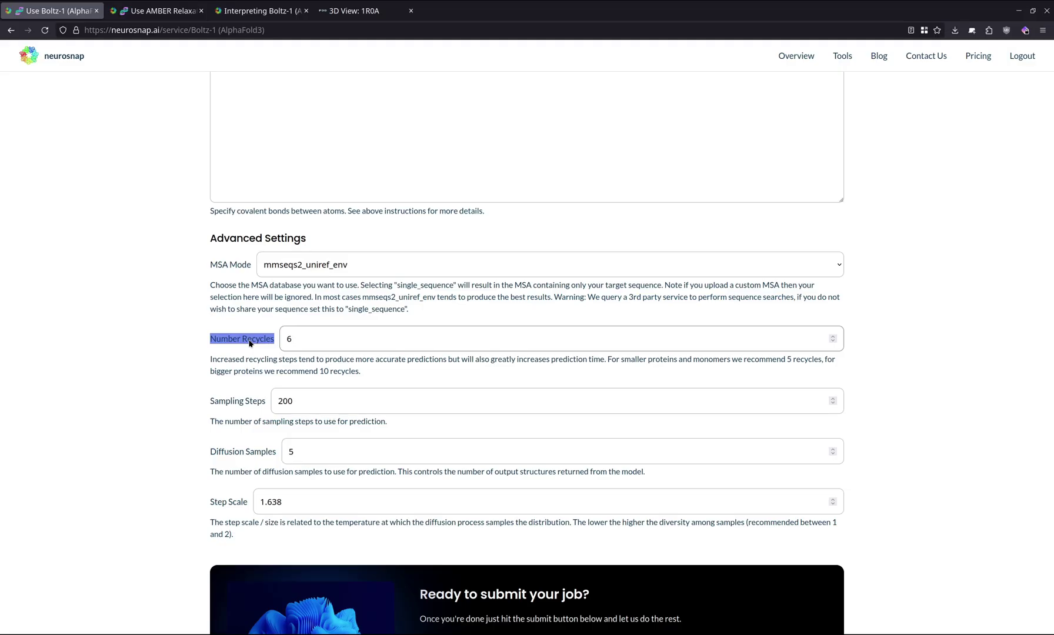
left_click(248, 342)
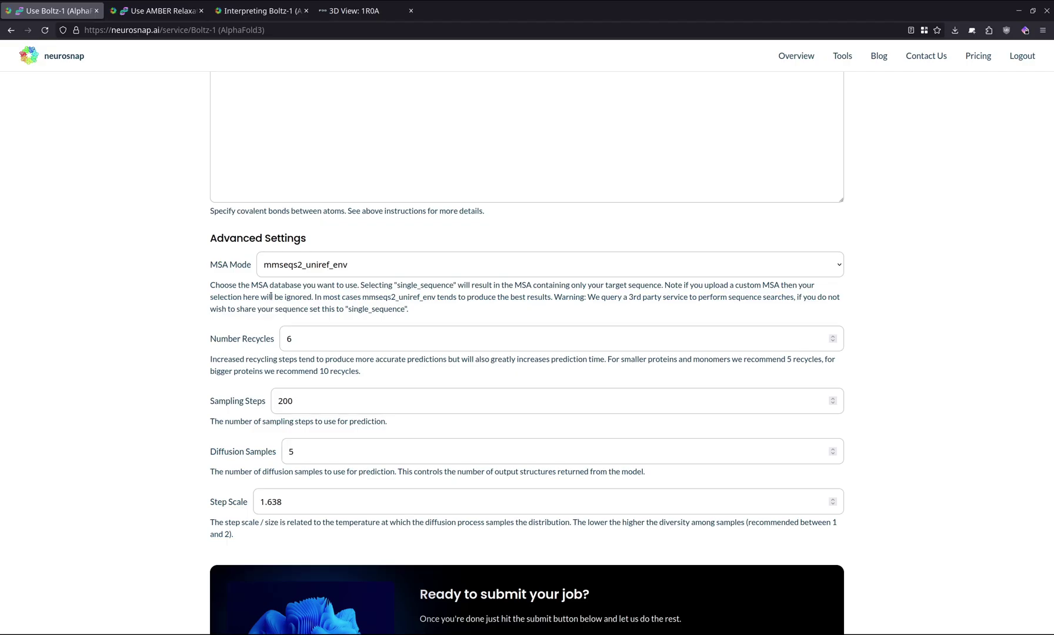
scroll(276, 400, "down", 2)
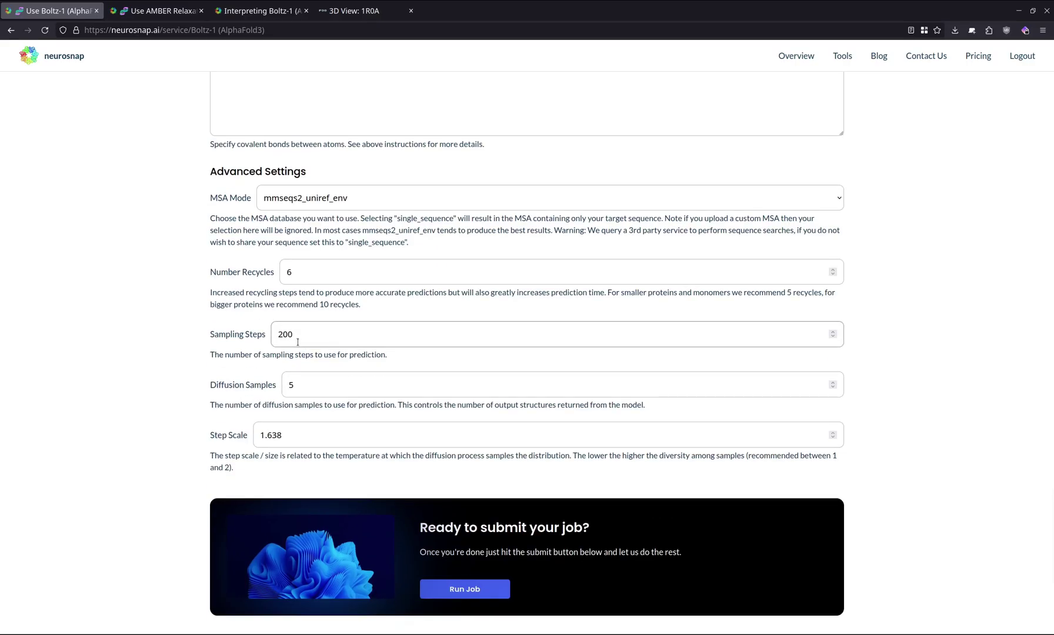
left_click(298, 342)
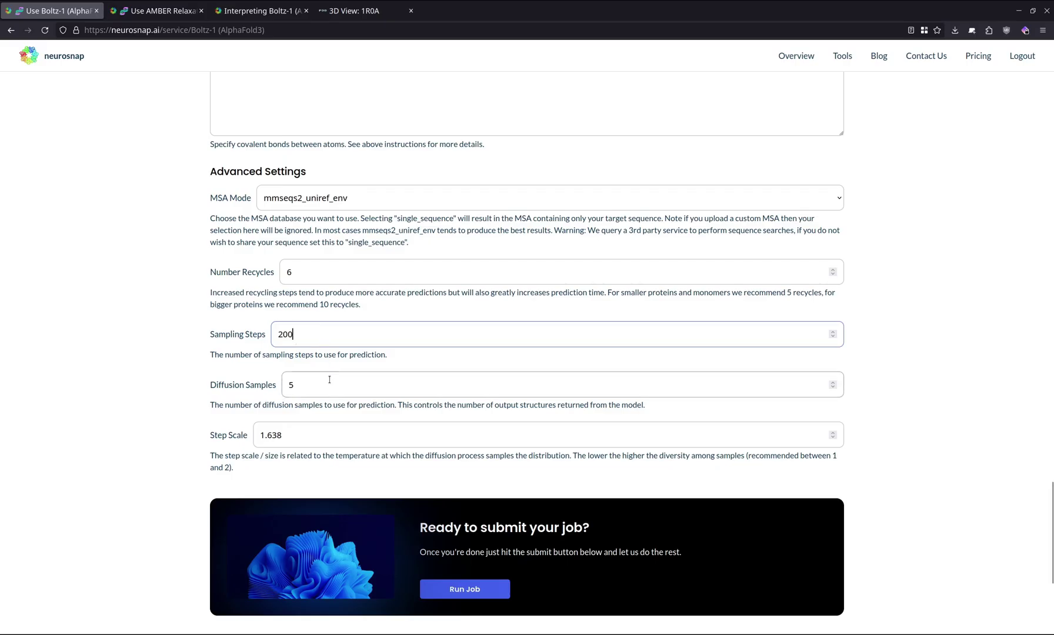
double_click(286, 385)
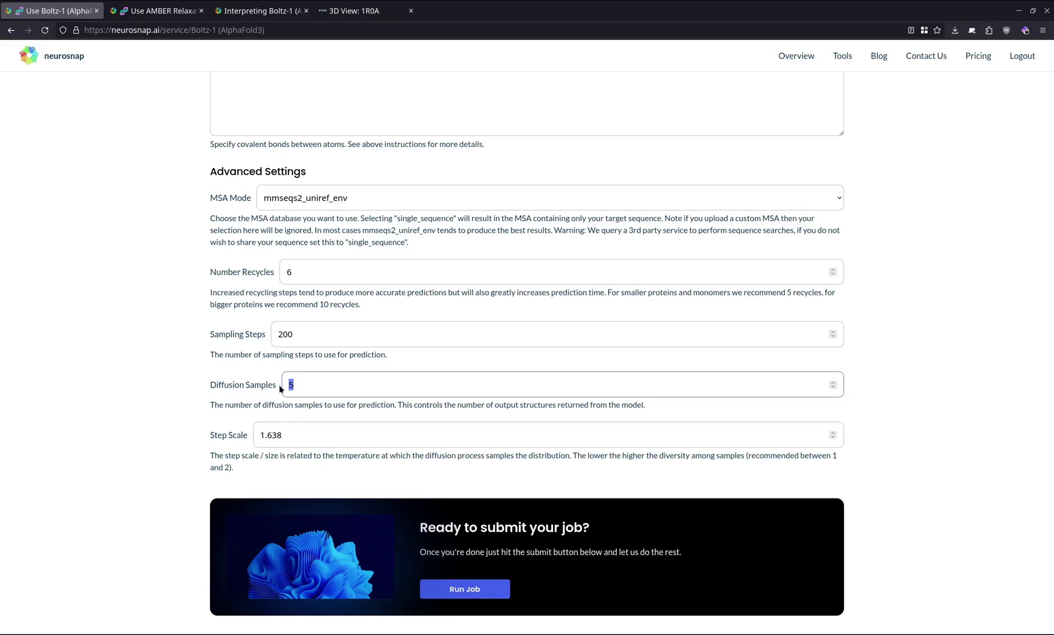
scroll(280, 388, "down", 2)
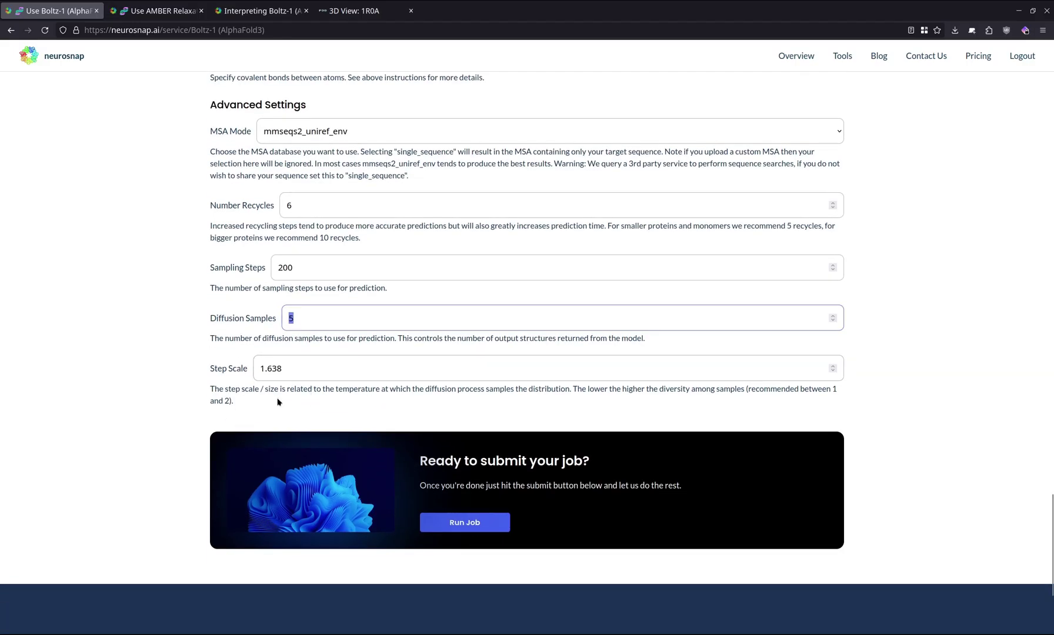
scroll(278, 412, "up", 2)
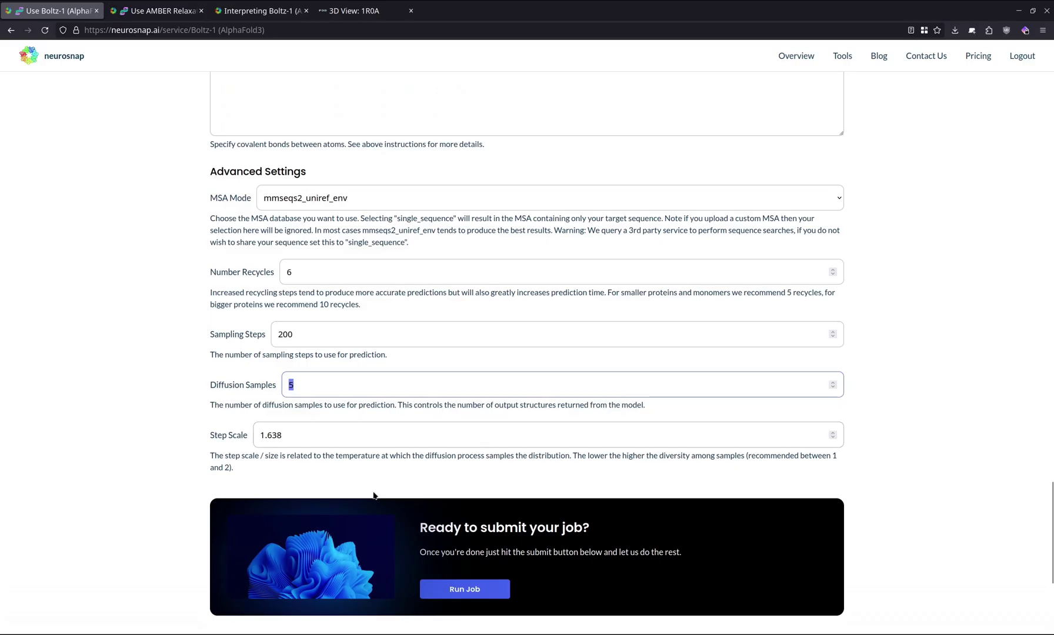
left_click(301, 508)
left_click(480, 589)
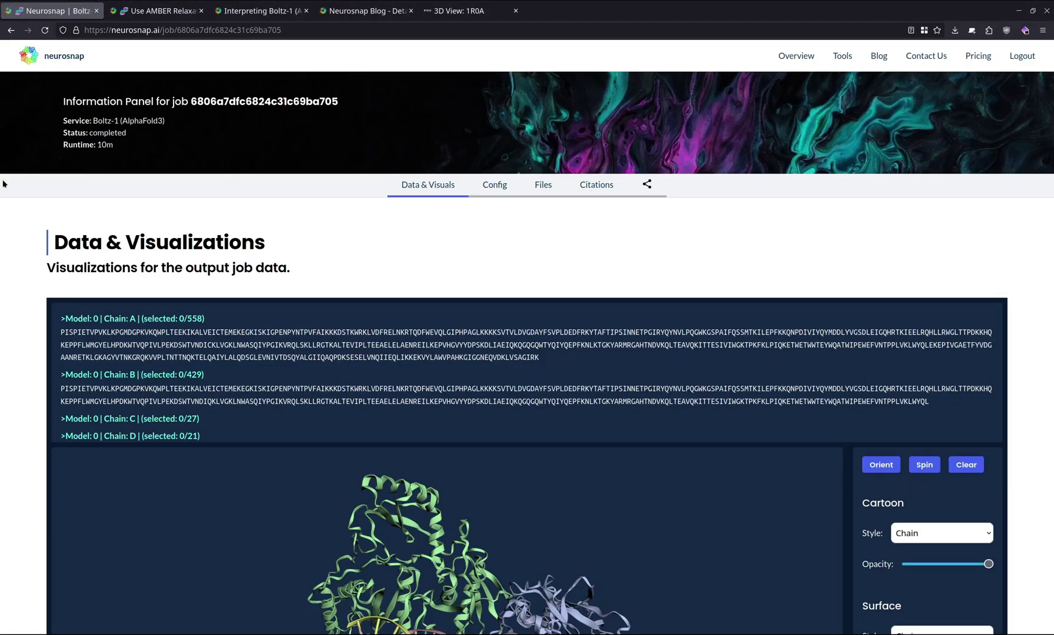
- Rotate the predicted RT–DNA complex and compare it with the 1R0A crystal structure tab
scroll(3, 184, "down", 3)
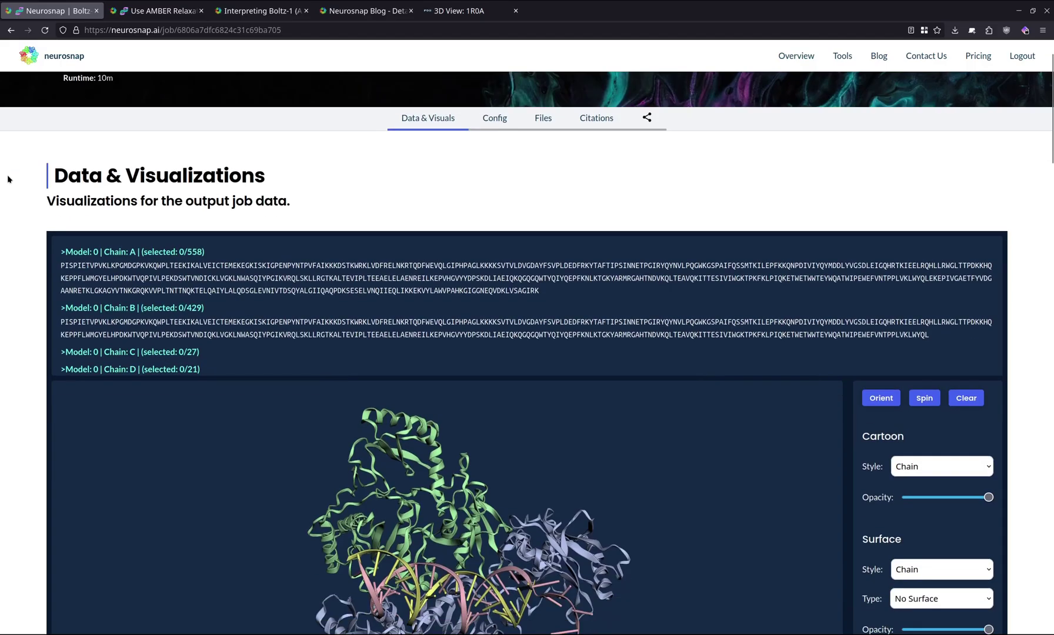
left_click_drag(441, 421, 468, 458)
scroll(468, 459, "up", 2)
scroll(11, 342, "down", 1)
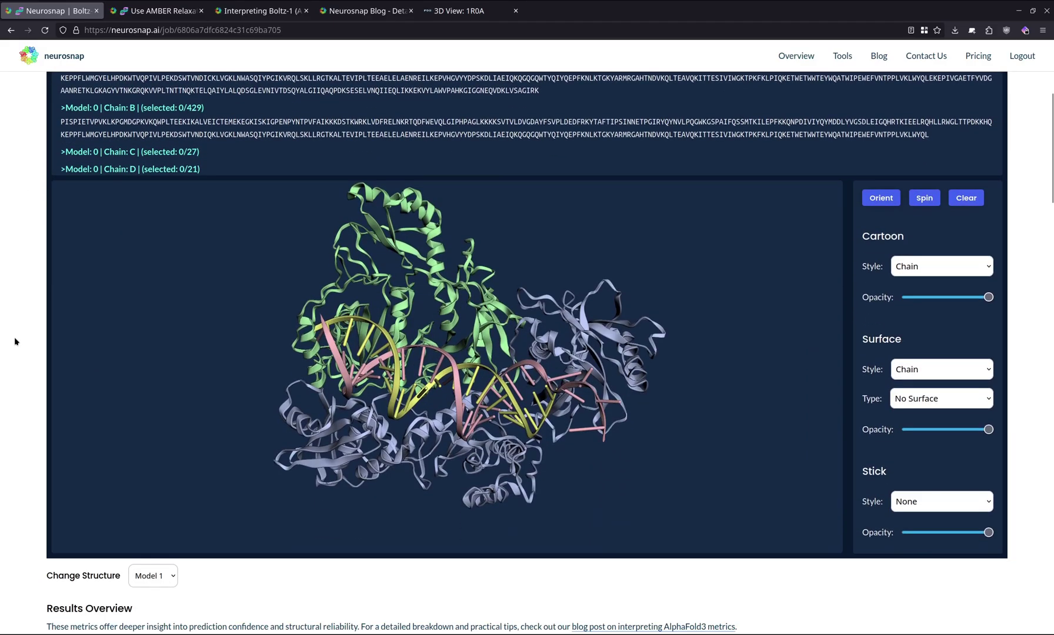
scroll(12, 341, "up", 1)
left_click(421, 13)
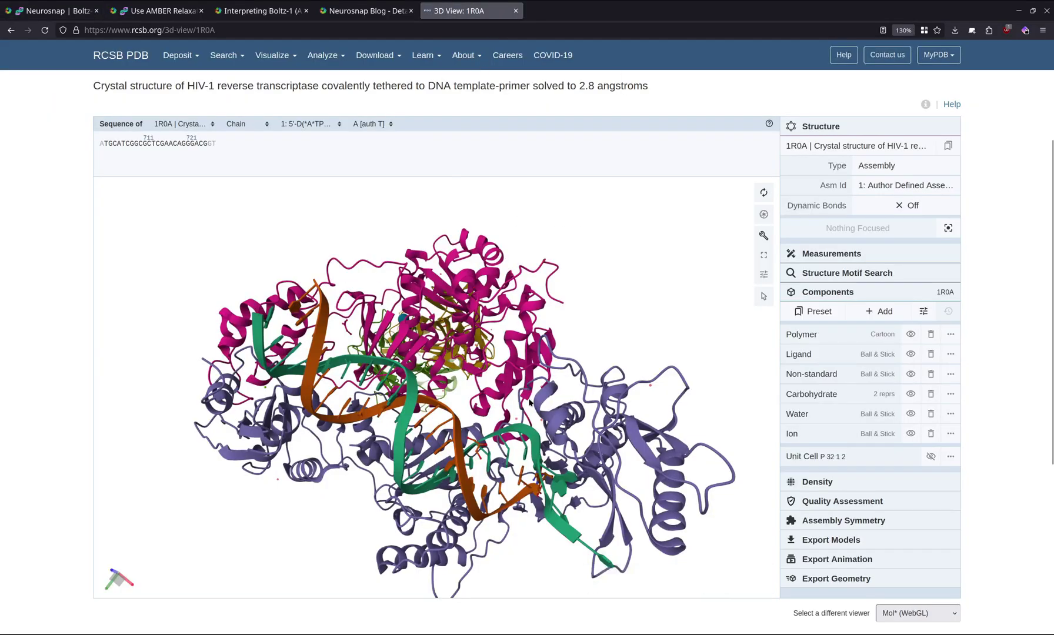
left_click(56, 11)
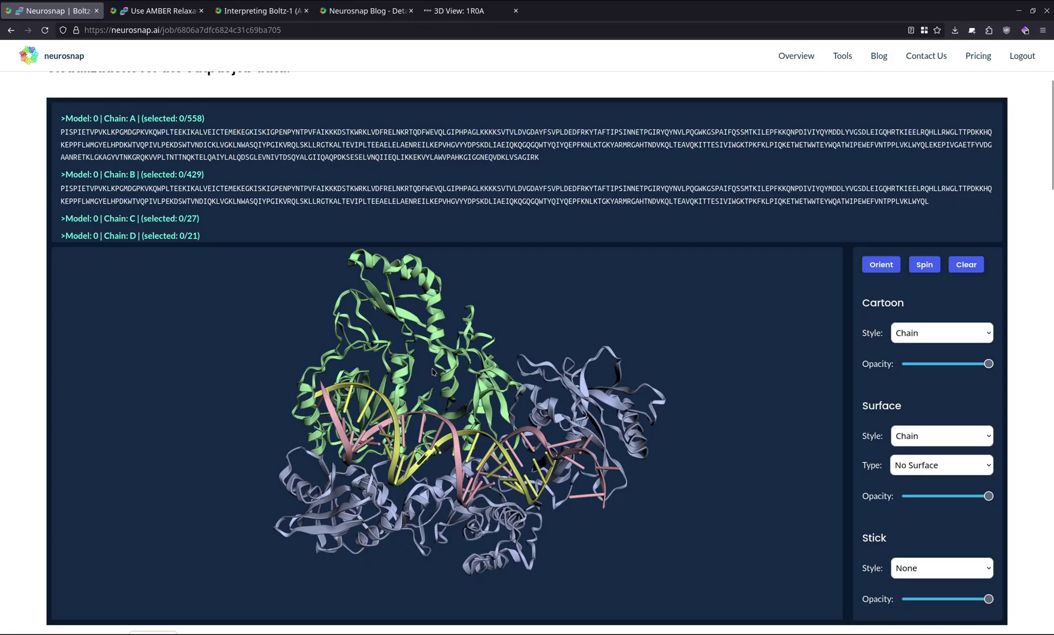
- Recolour the cartoon by chain, add a molecular surface, and set cartoon opacity to 0
scroll(798, 318, "up", 3)
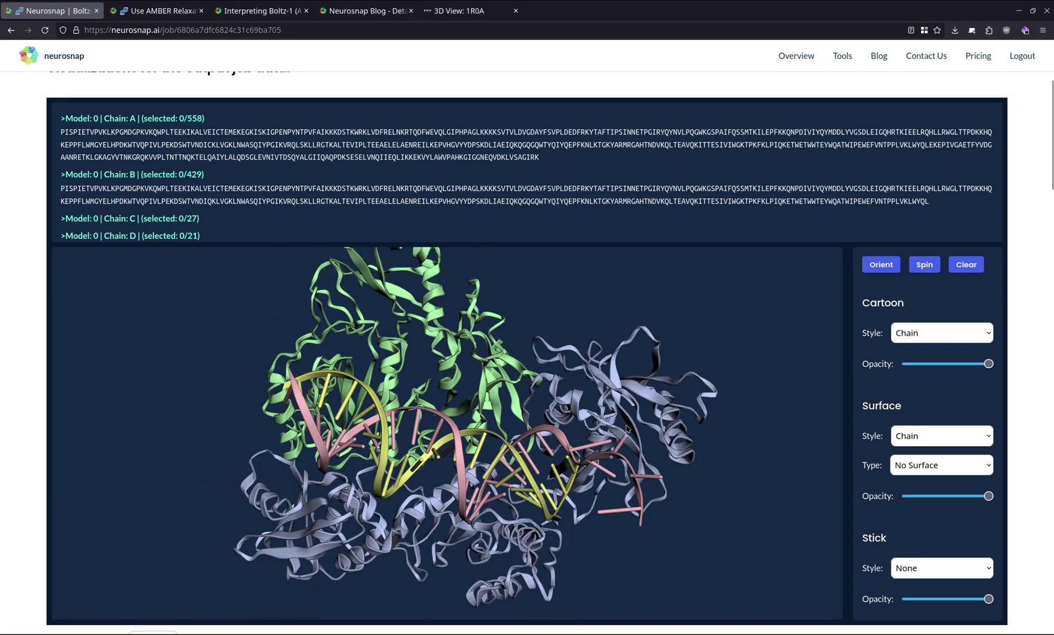
scroll(627, 429, "up", 3)
scroll(379, 431, "down", 5)
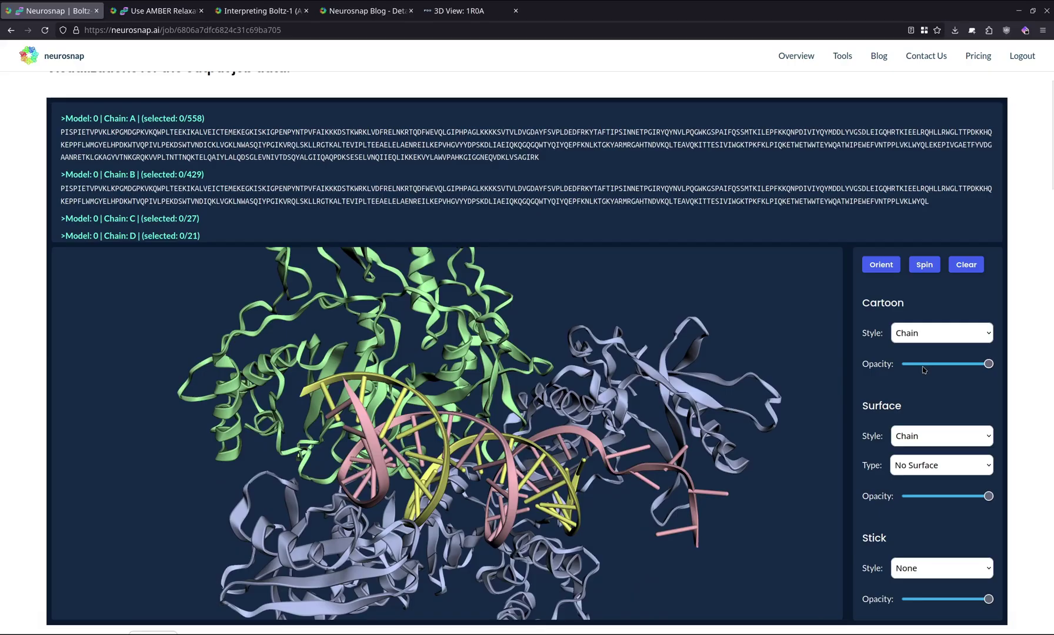
scroll(935, 334, "down", 2)
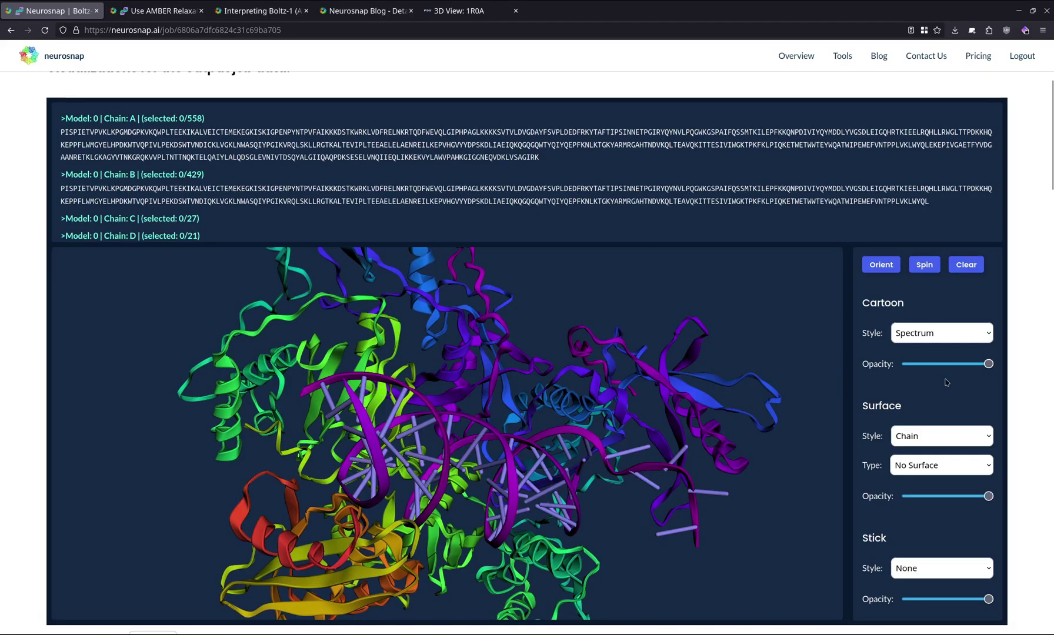
key("Down")
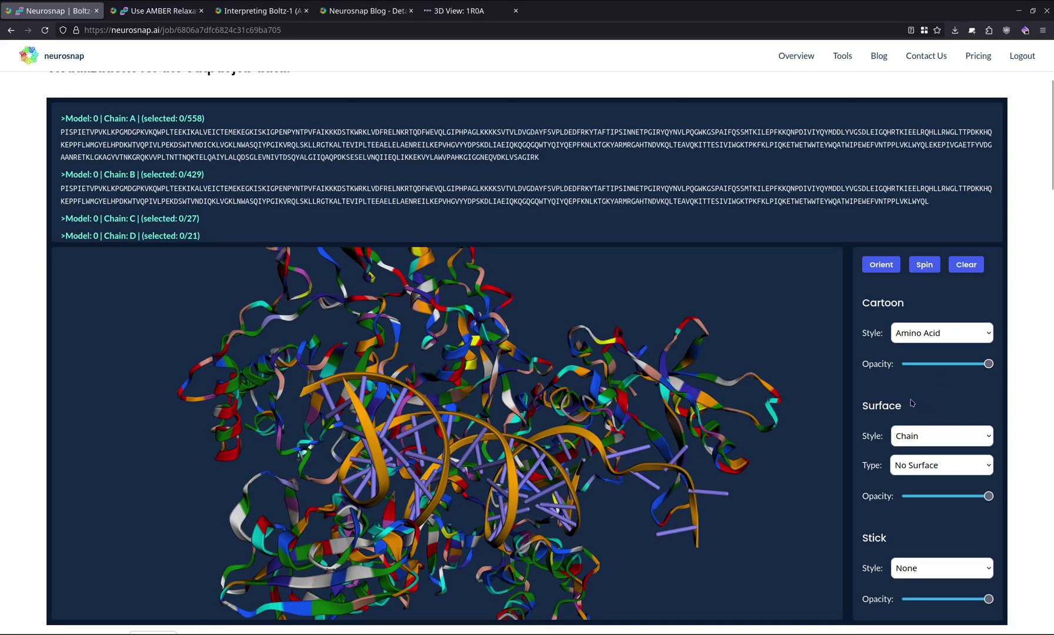
left_click(934, 333)
left_click(937, 355)
left_click(917, 464)
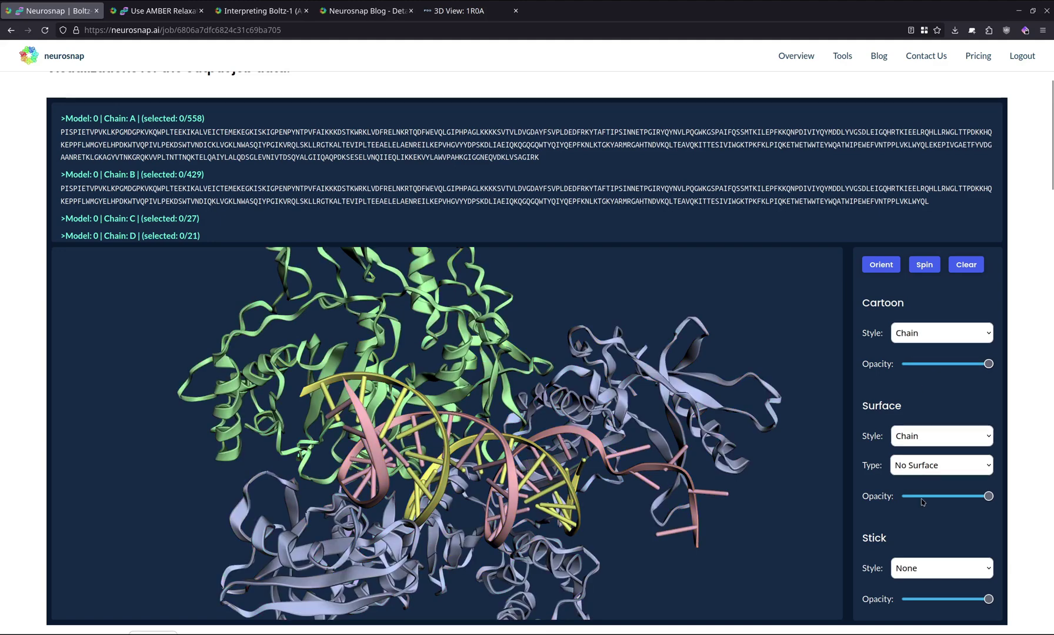
left_click(916, 498)
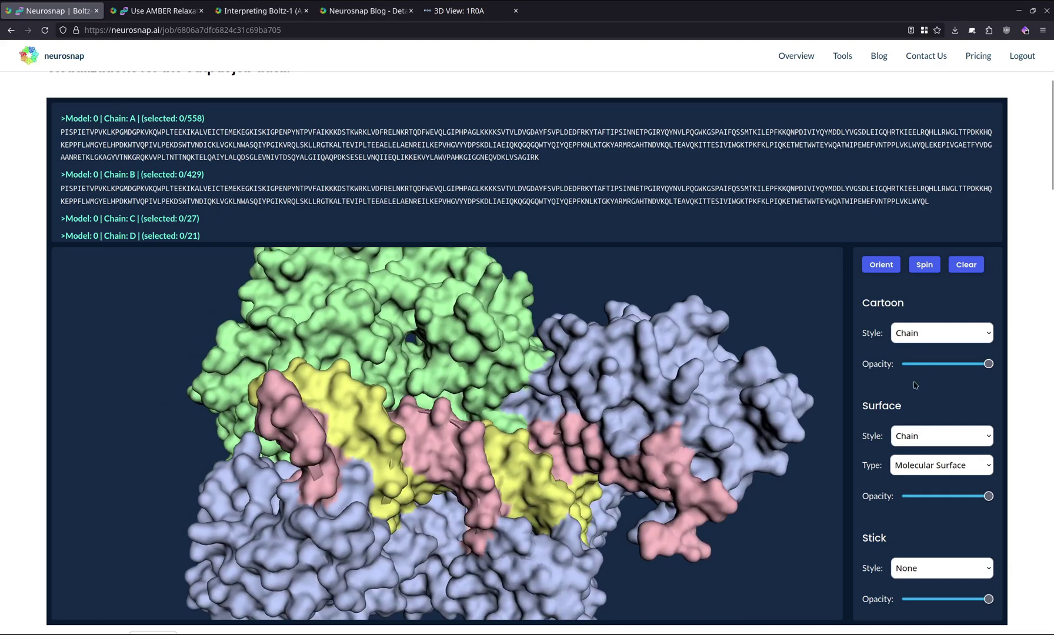
left_click_drag(988, 363, 896, 368)
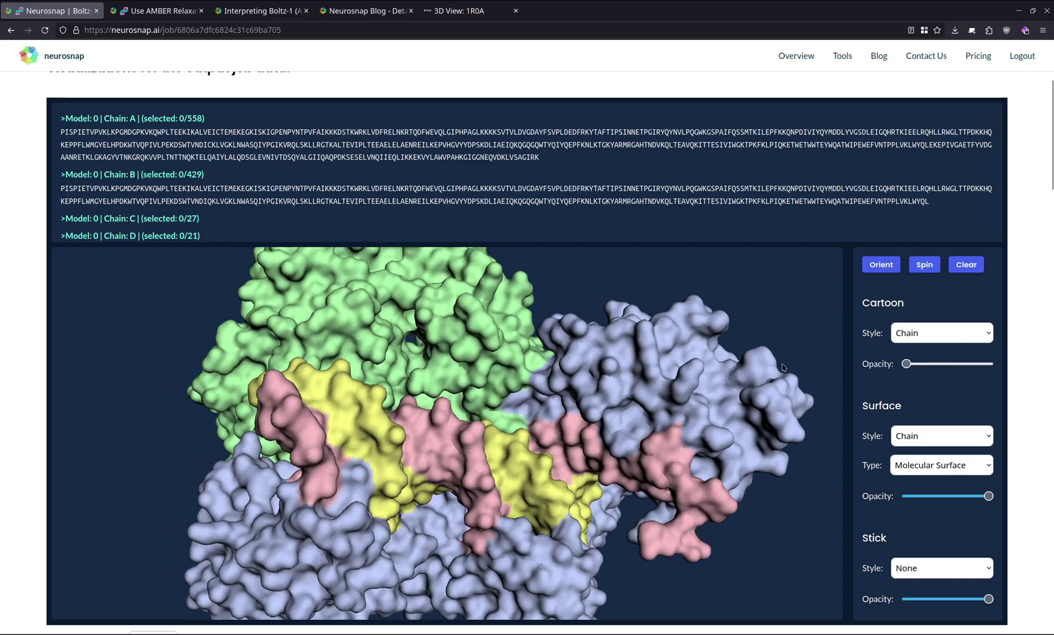
- Cycle the surface through Van Der Waals, Solvent Accessible, Solvent Excluded and None, then try and remove by-element sticks
scroll(800, 381, "up", 3)
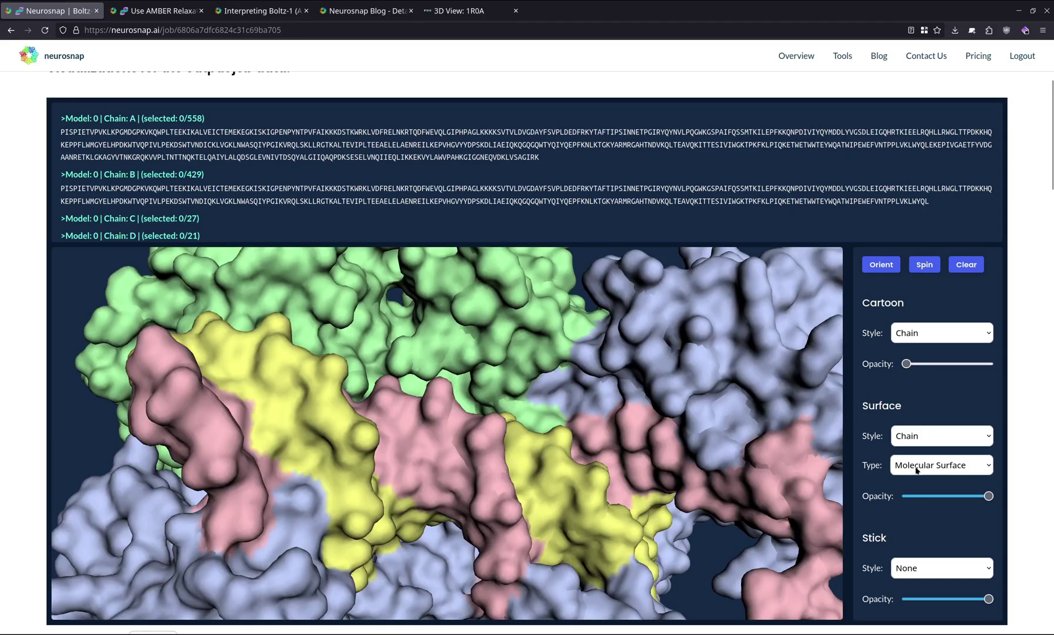
left_click(916, 470)
left_click(923, 486)
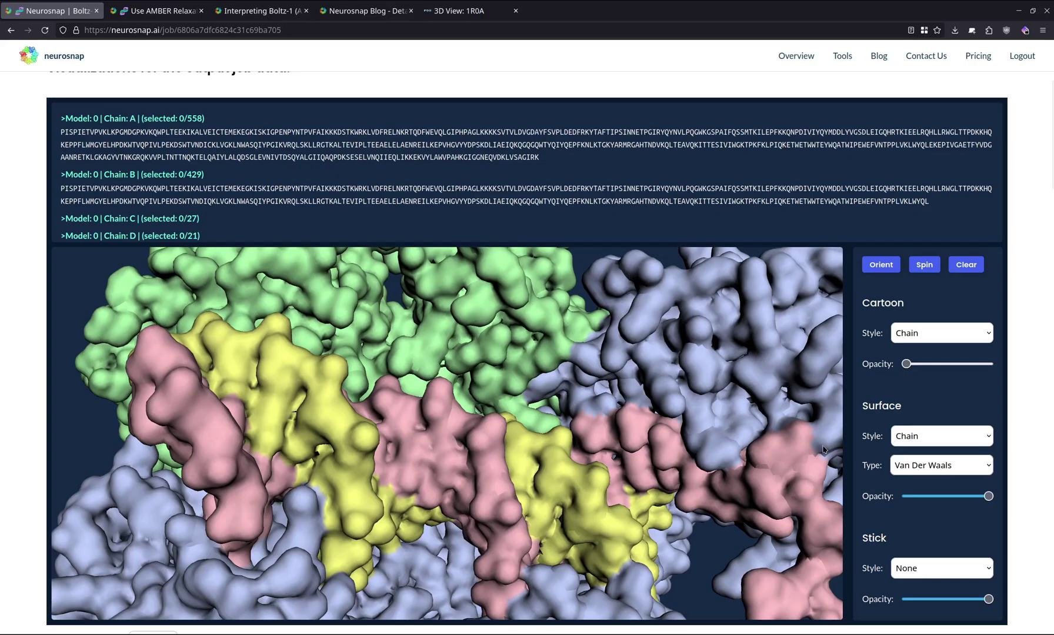
scroll(517, 399, "up", 5)
scroll(517, 399, "down", 5)
key("Down")
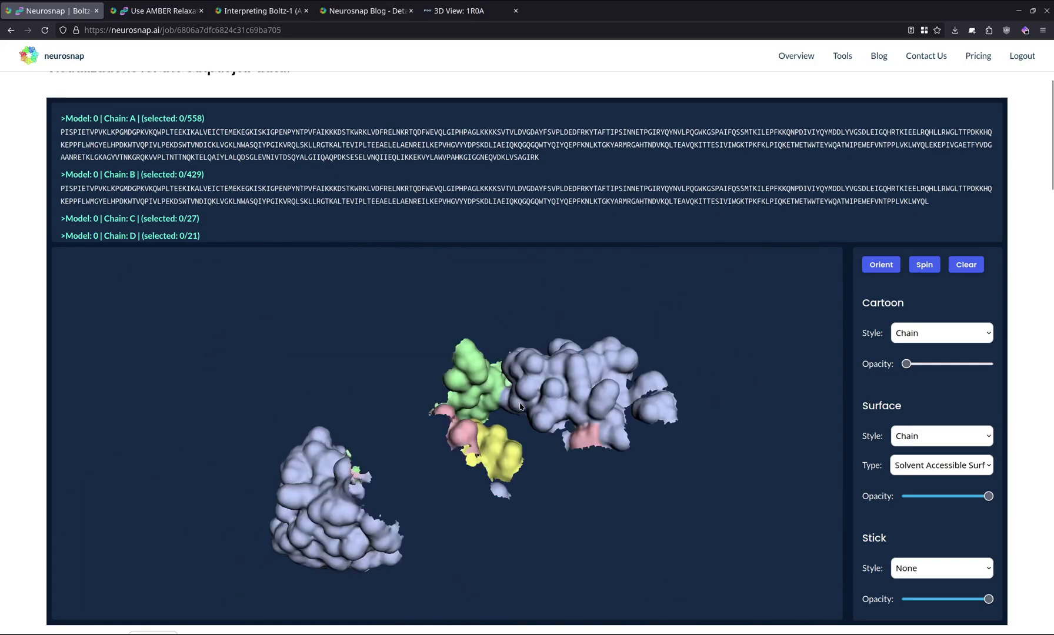
key("Down")
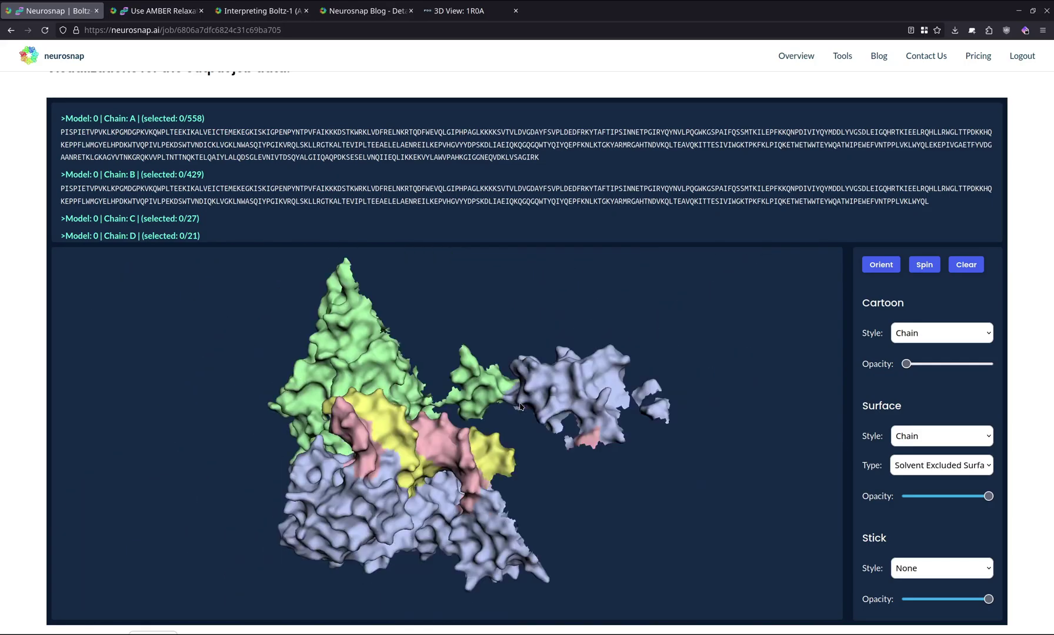
scroll(520, 406, "up", 2)
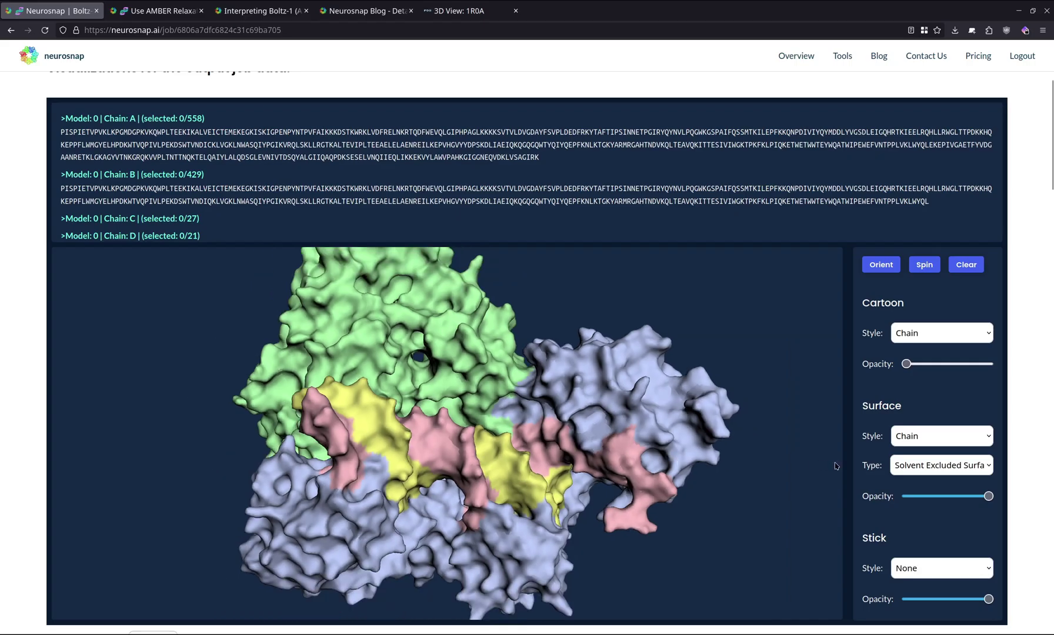
key("Down")
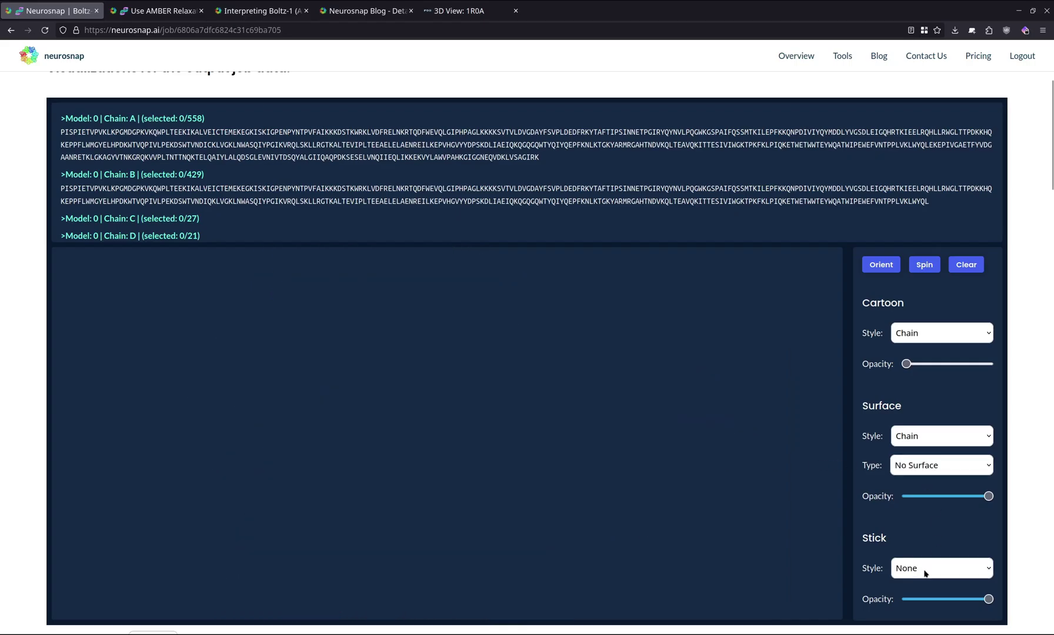
key("Tab")
key("Tab")
key("Down")
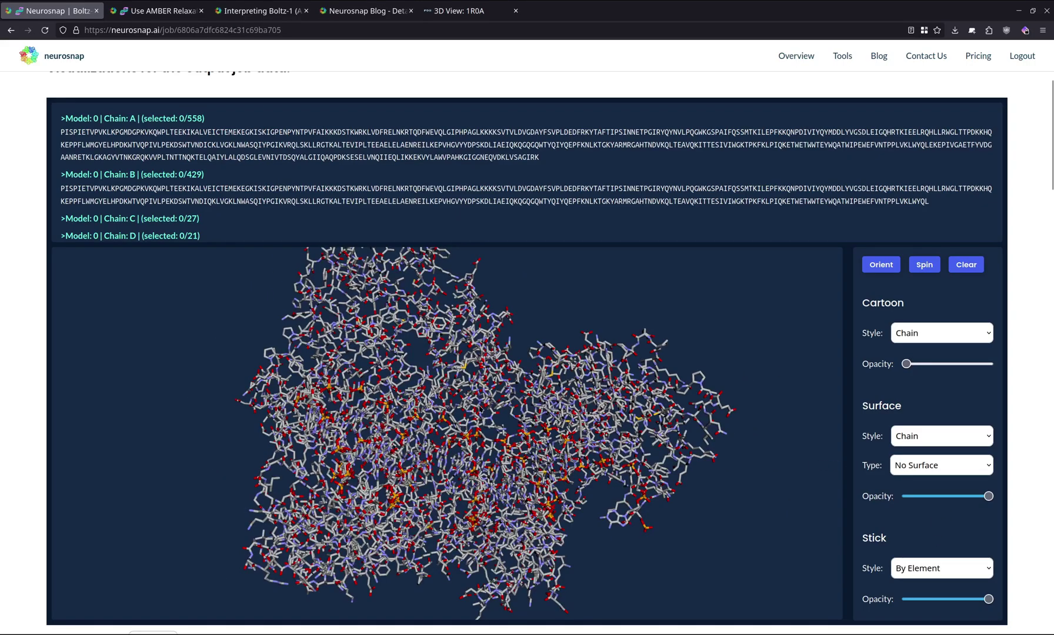
scroll(470, 435, "down", 2)
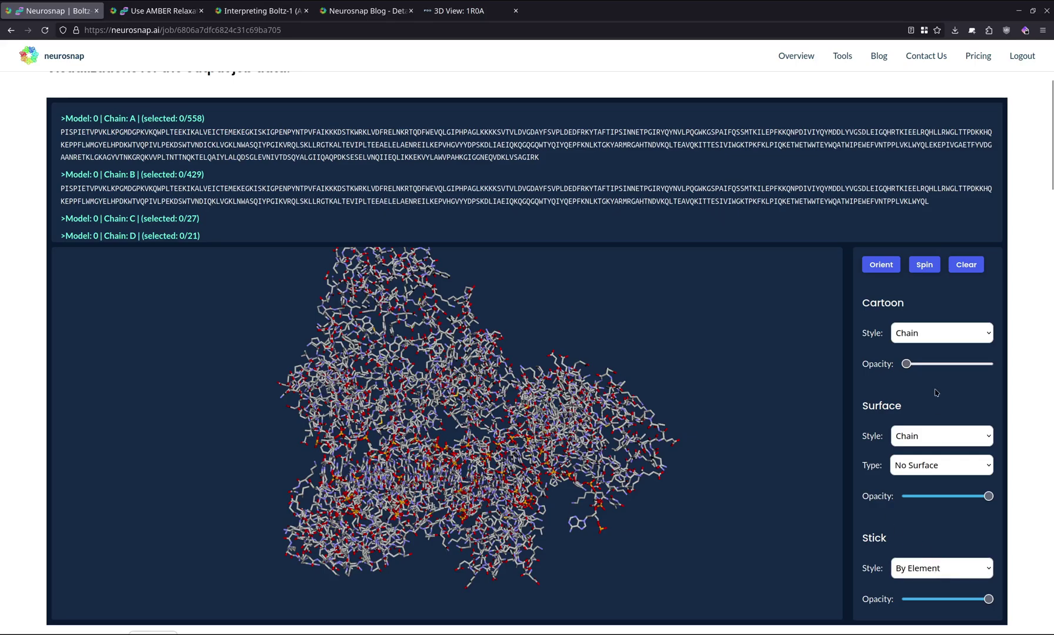
left_click(928, 328)
left_click_drag(906, 363, 1004, 366)
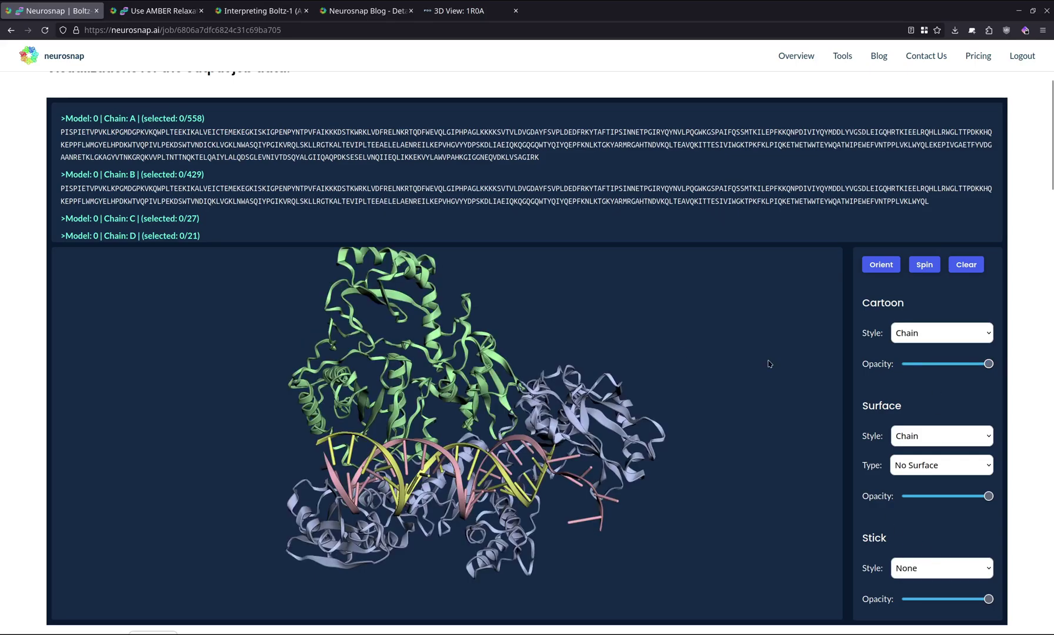
scroll(511, 201, "up", 3)
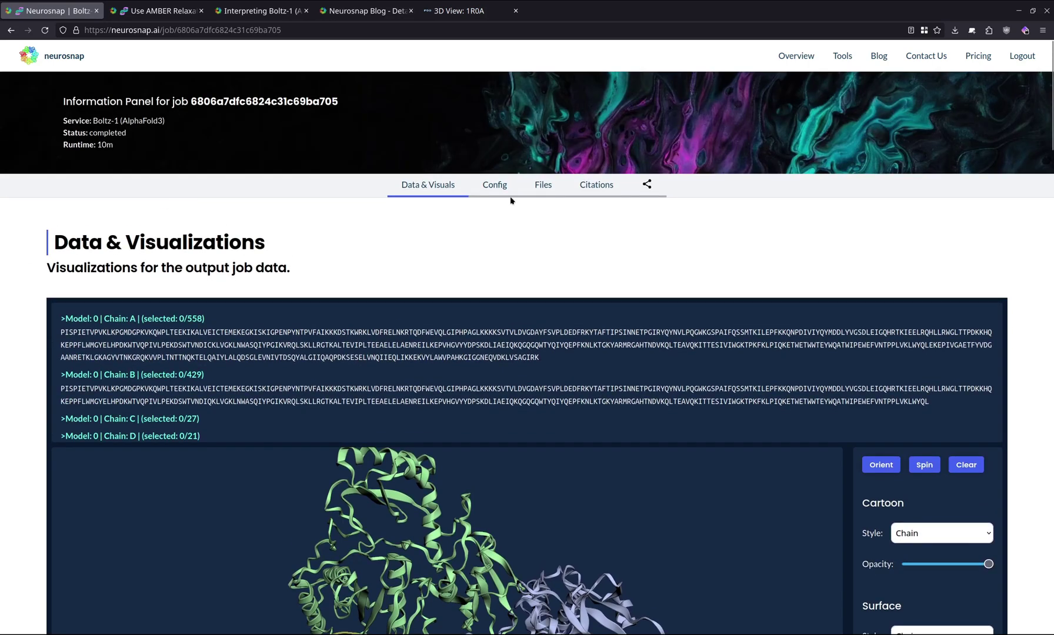
left_click(544, 194)
scroll(584, 292, "down", 2)
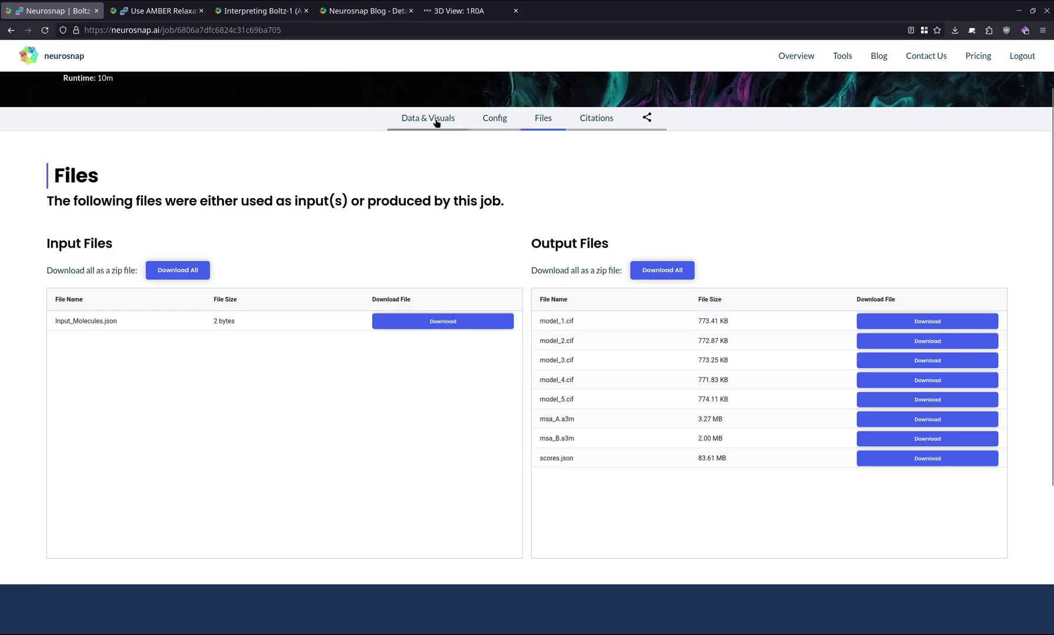
left_click(493, 117)
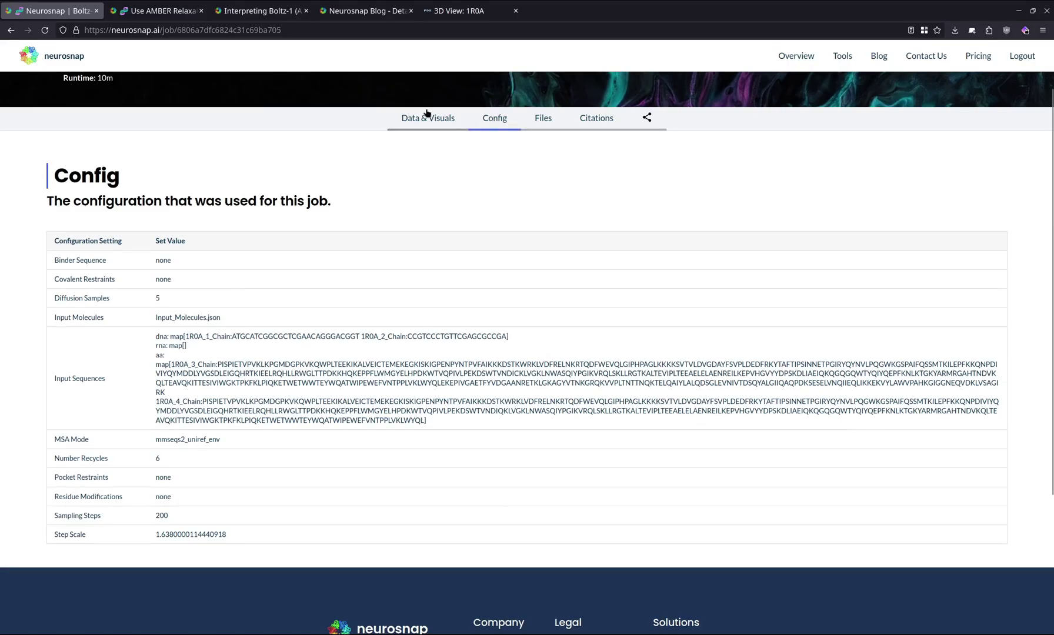
left_click(426, 119)
scroll(2, 208, "down", 5)
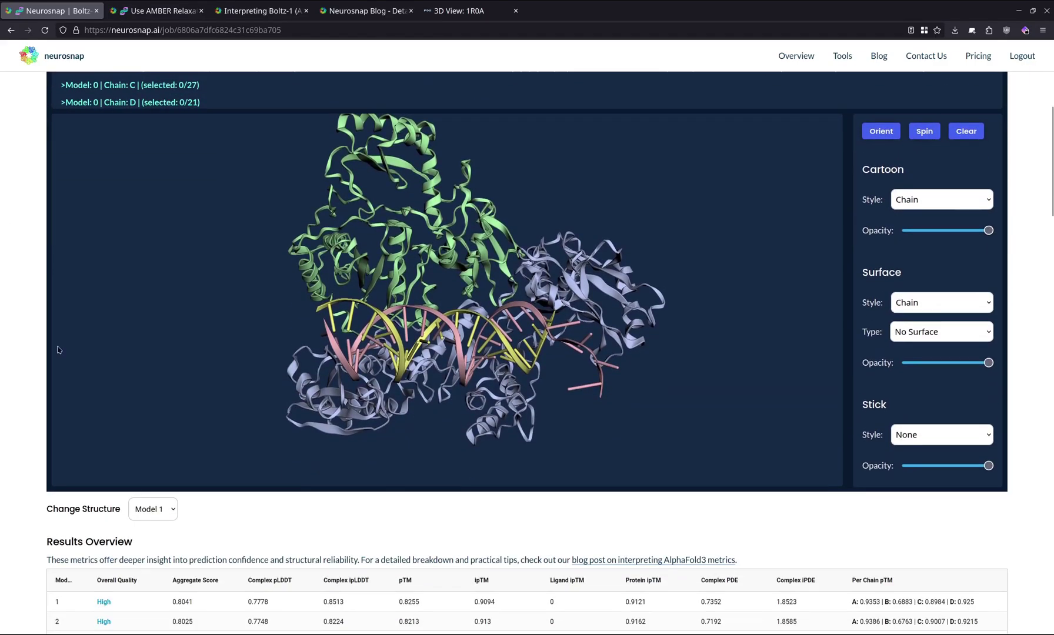
- Step the 3D viewer through predicted Models 2 and 4 to Model 5
left_click(148, 513)
left_click(154, 533)
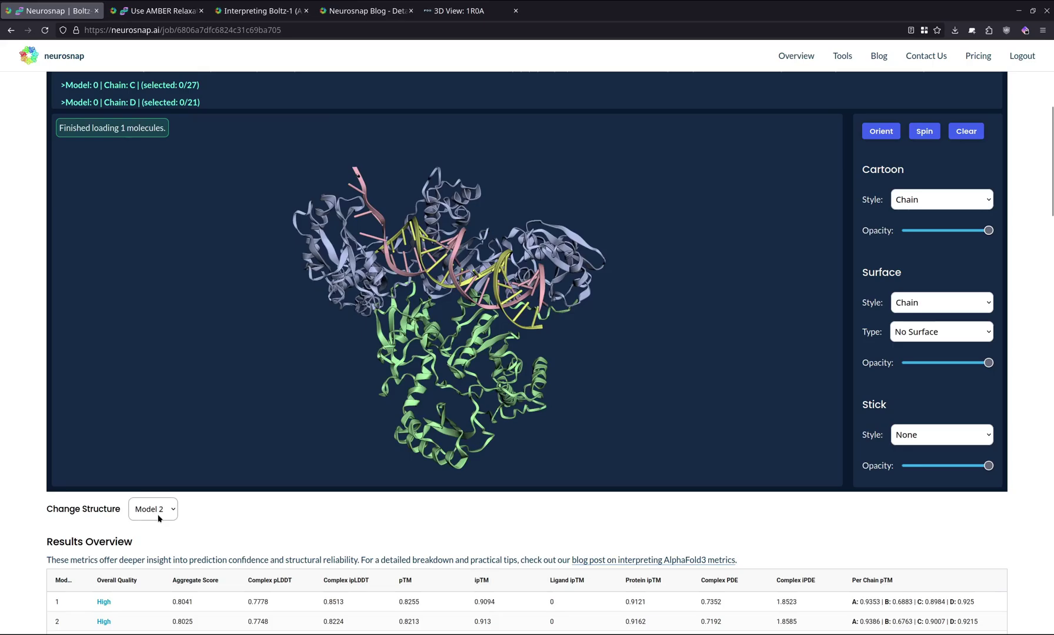
key("Down")
key("Down")
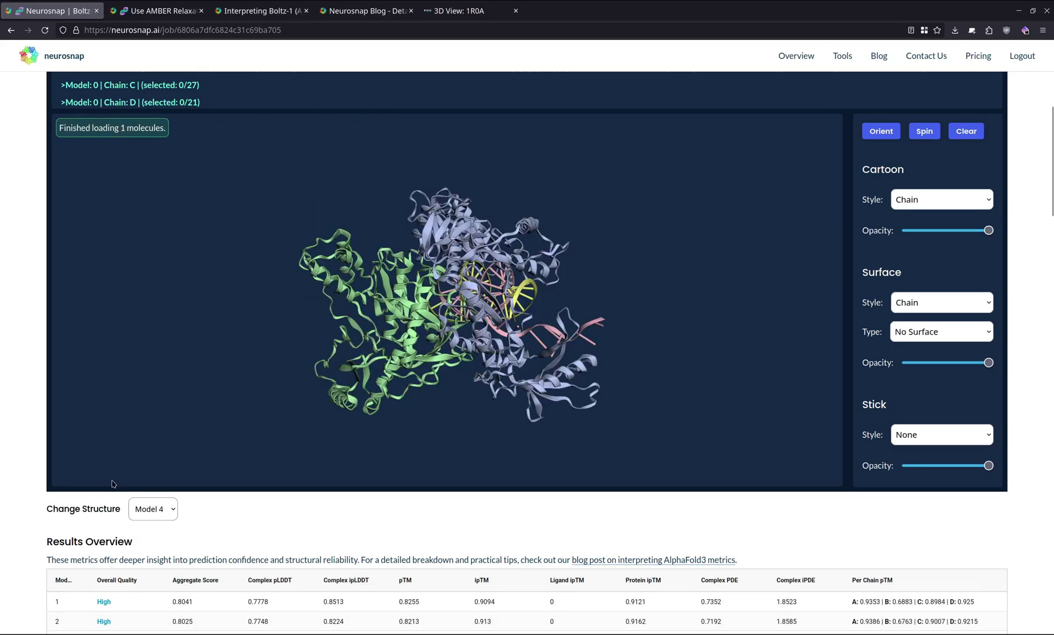
left_click(156, 507)
left_click(148, 586)
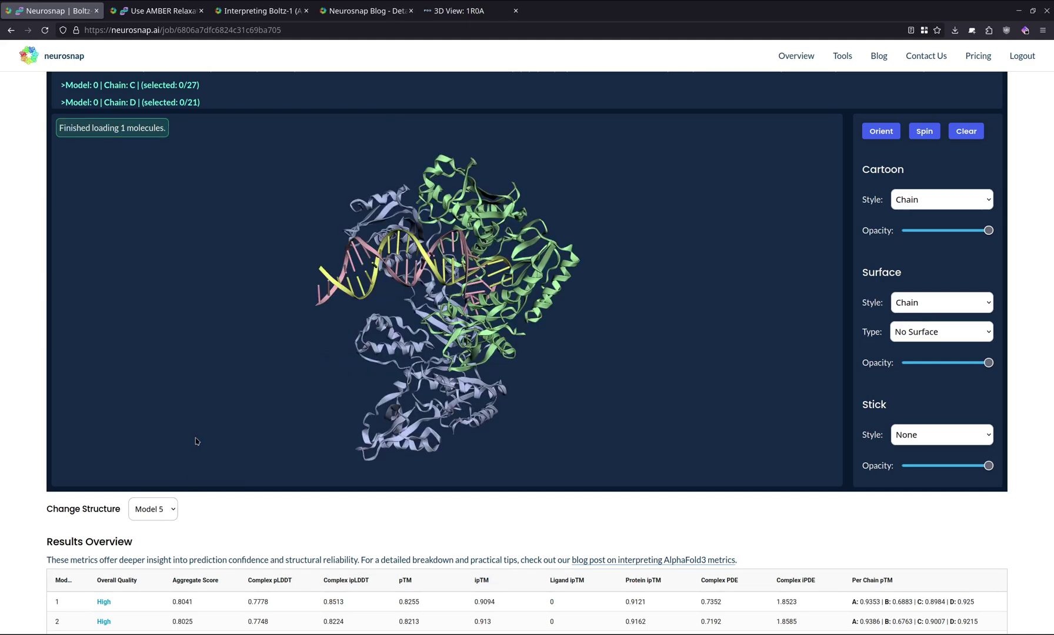
- Check the Diffusion Samples setting in Config, then return to Data & Visuals' Results Overview
scroll(176, 235, "up", 5)
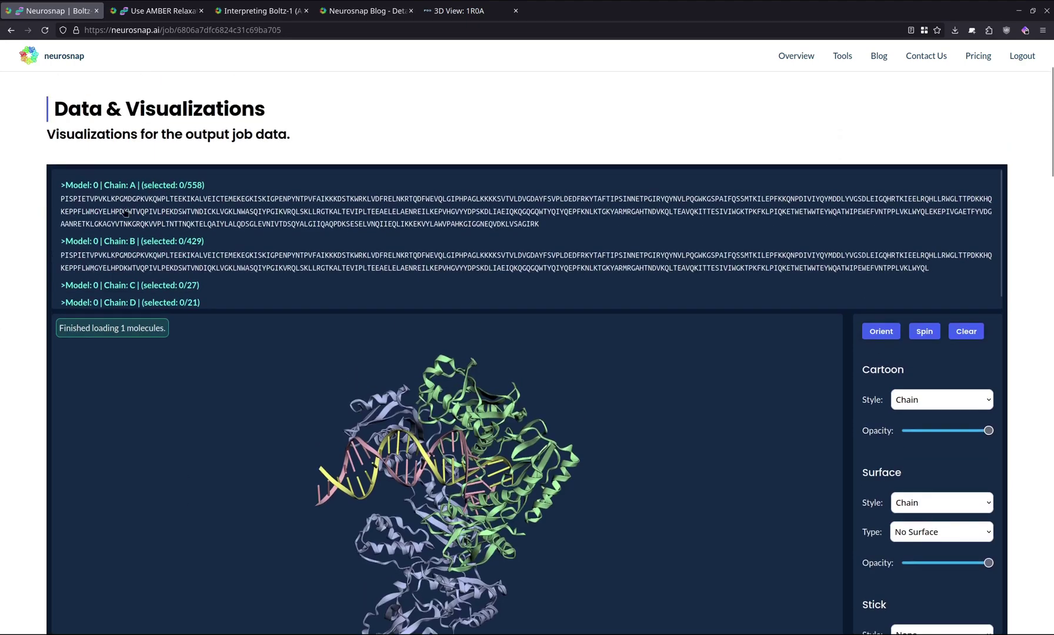
left_click(494, 186)
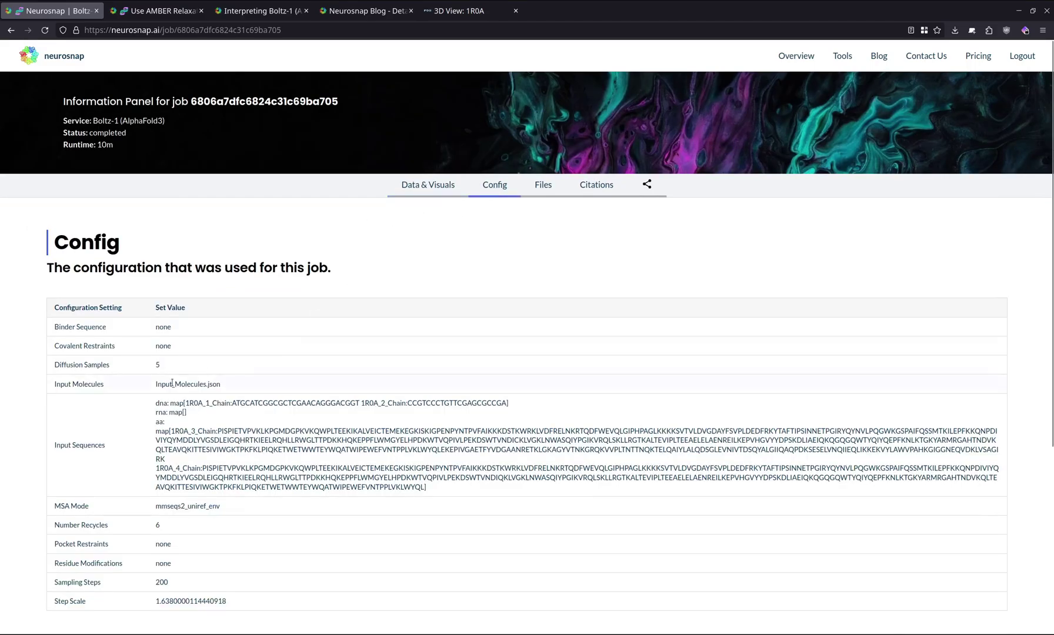
double_click(68, 364)
left_click(152, 367)
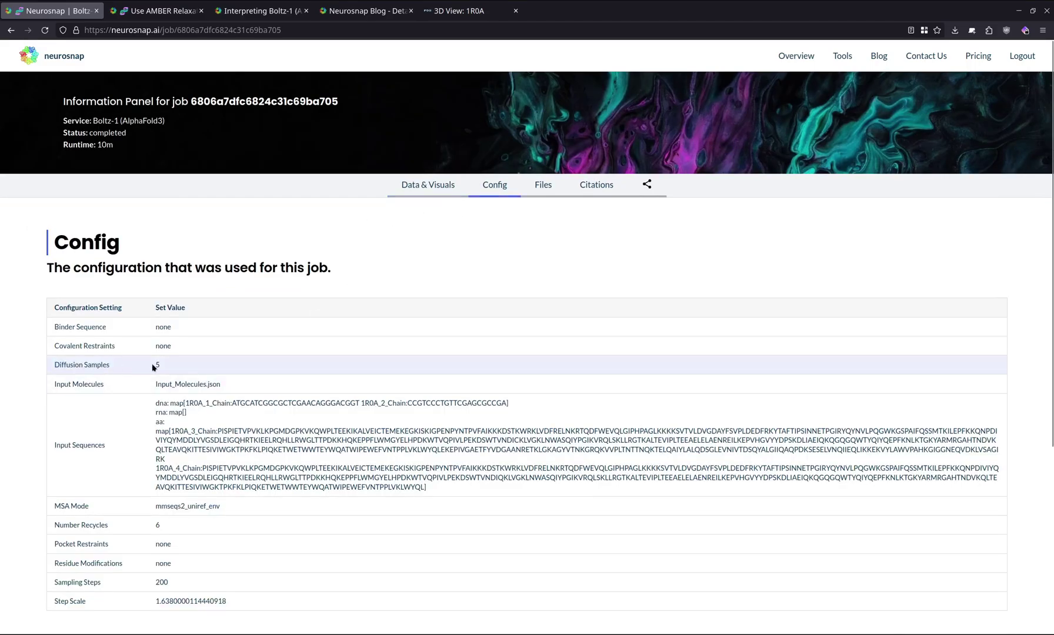
left_click(419, 189)
scroll(7, 238, "down", 10)
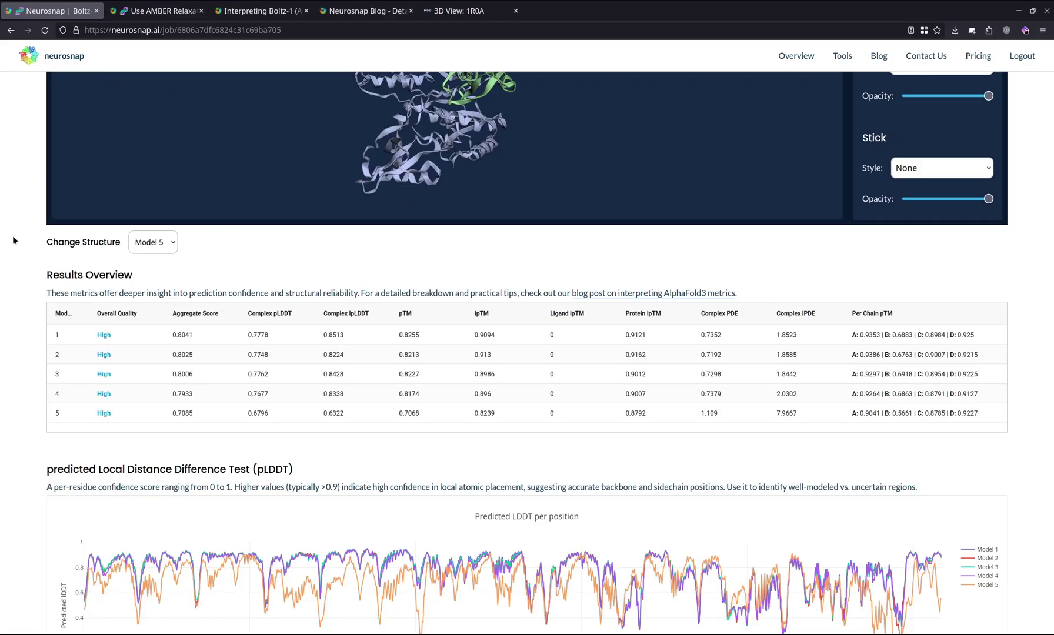
left_click(182, 335)
left_click(645, 340)
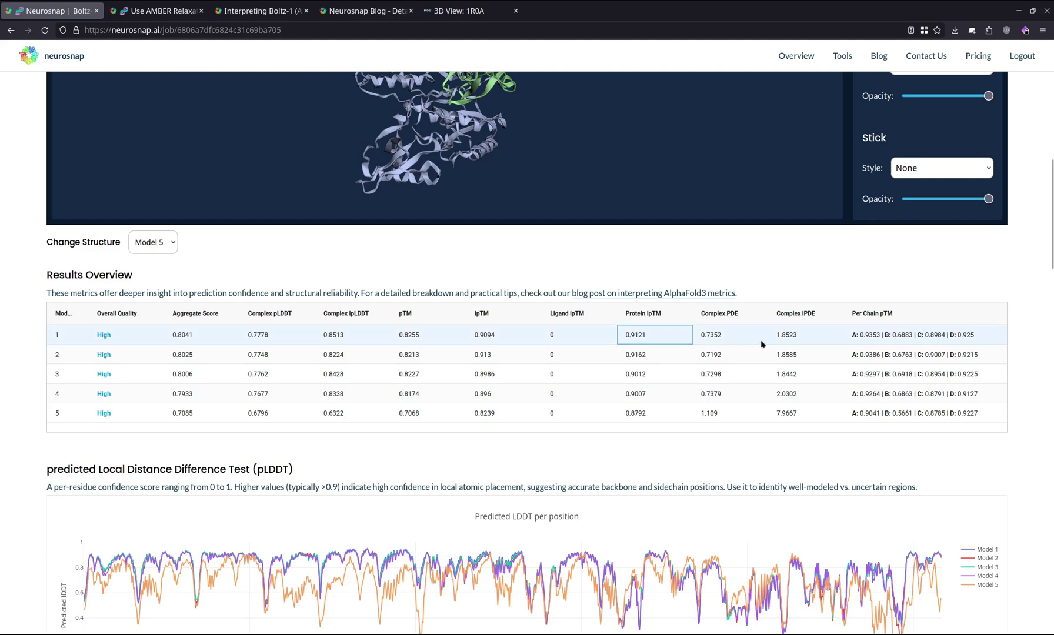
left_click(286, 259)
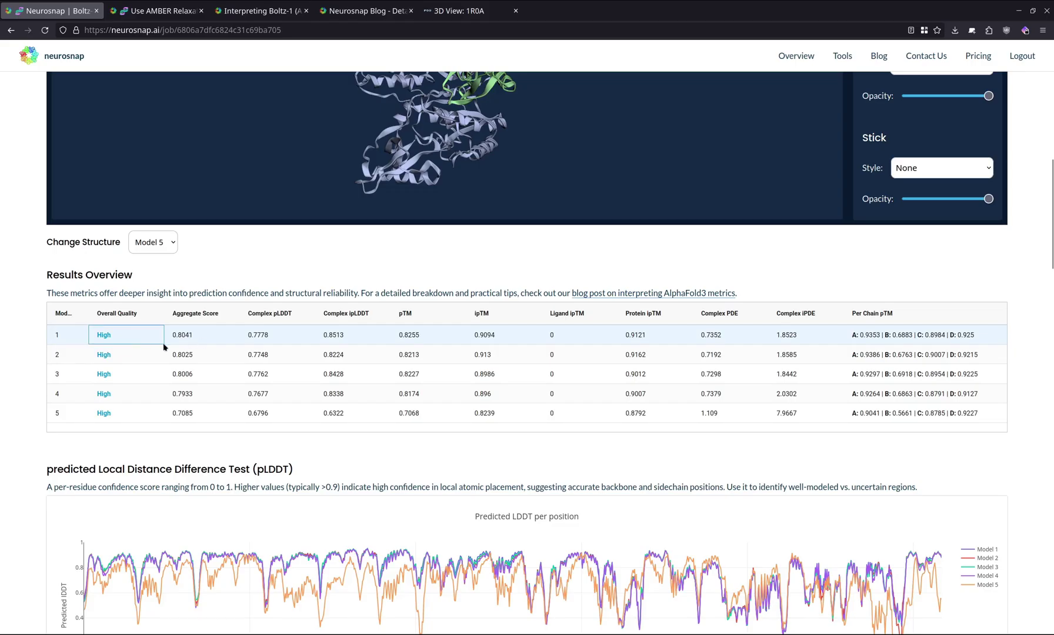
left_click(186, 340)
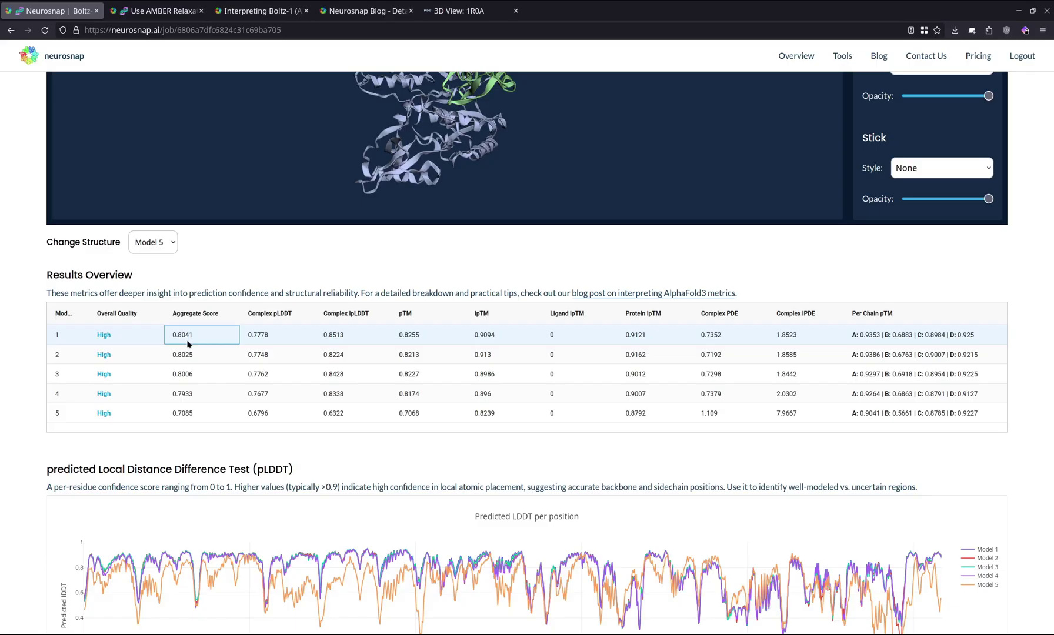
left_click(64, 335)
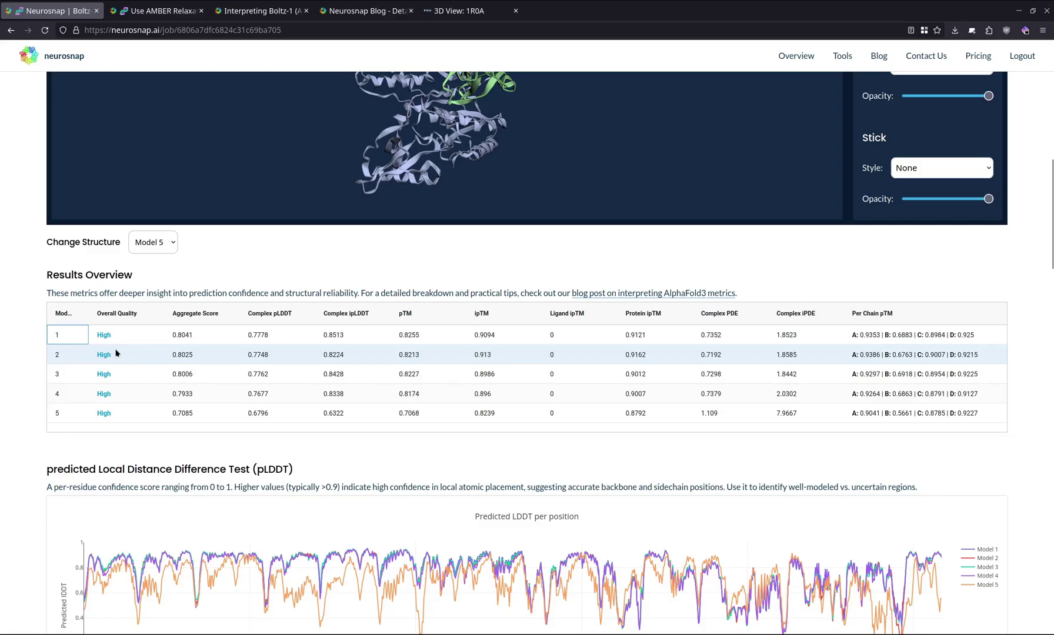
left_click(127, 337)
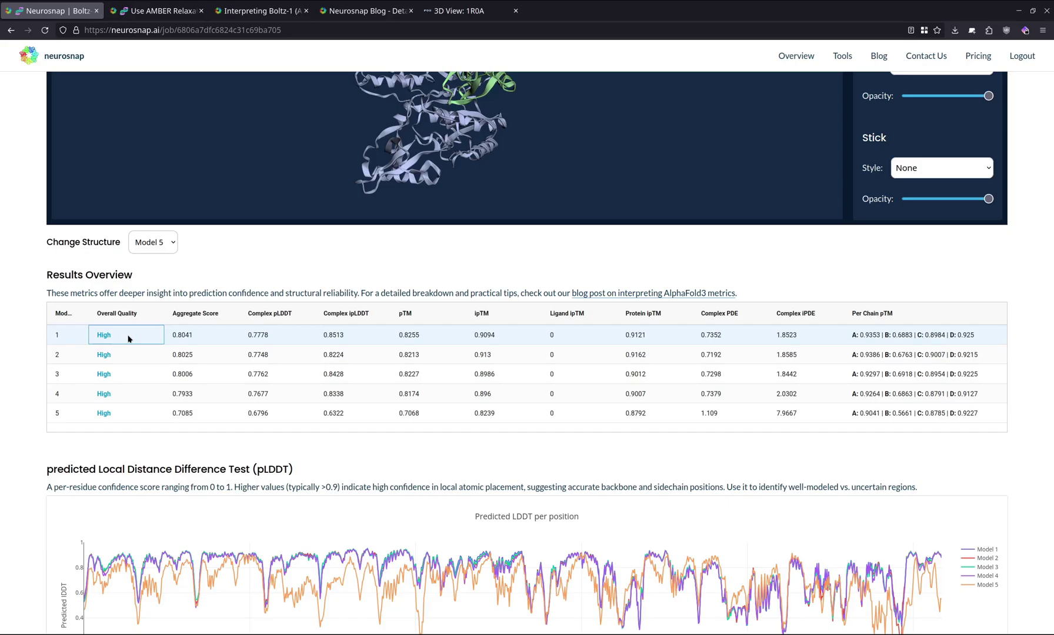
left_click(187, 355)
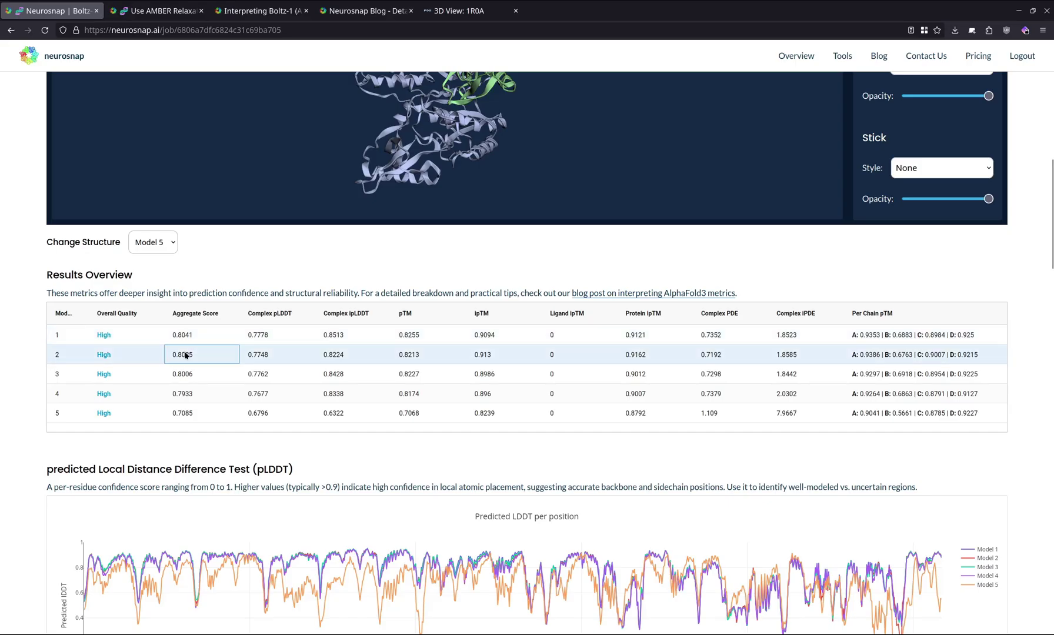
left_click(66, 414)
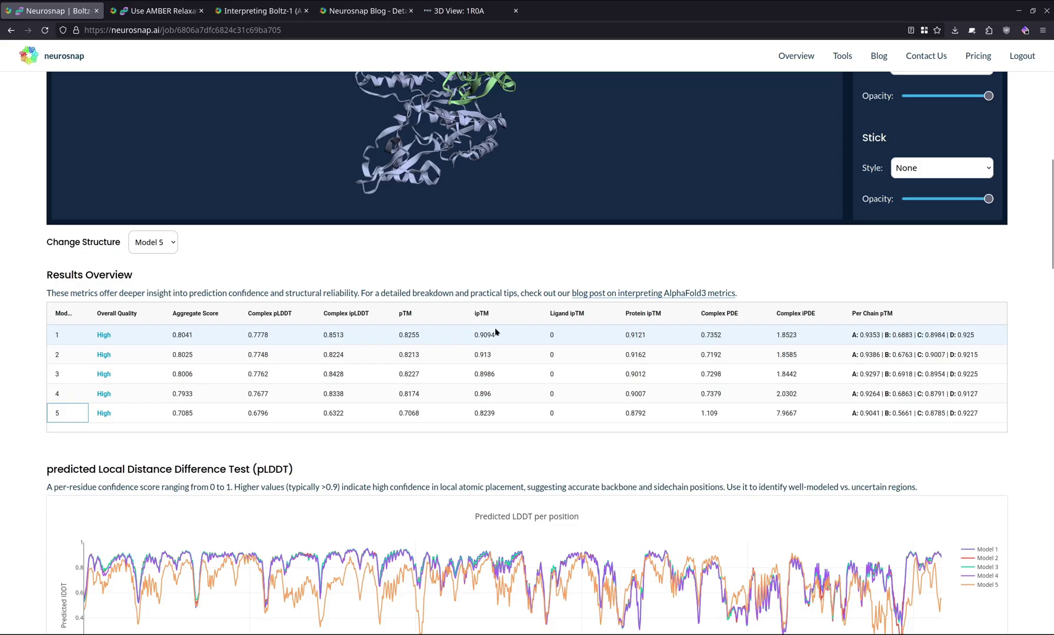
- Point out Model 1's pTM 0.8255, Ligand ipTM 0 and Protein ipTM 0.9121 in Results Overview
left_click(413, 339)
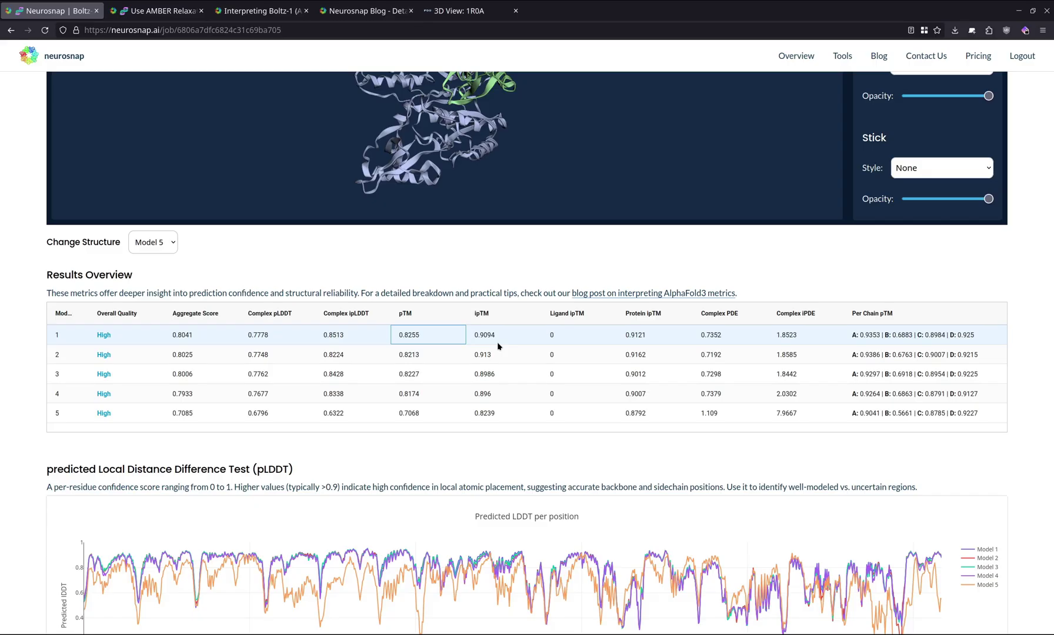
left_click(559, 332)
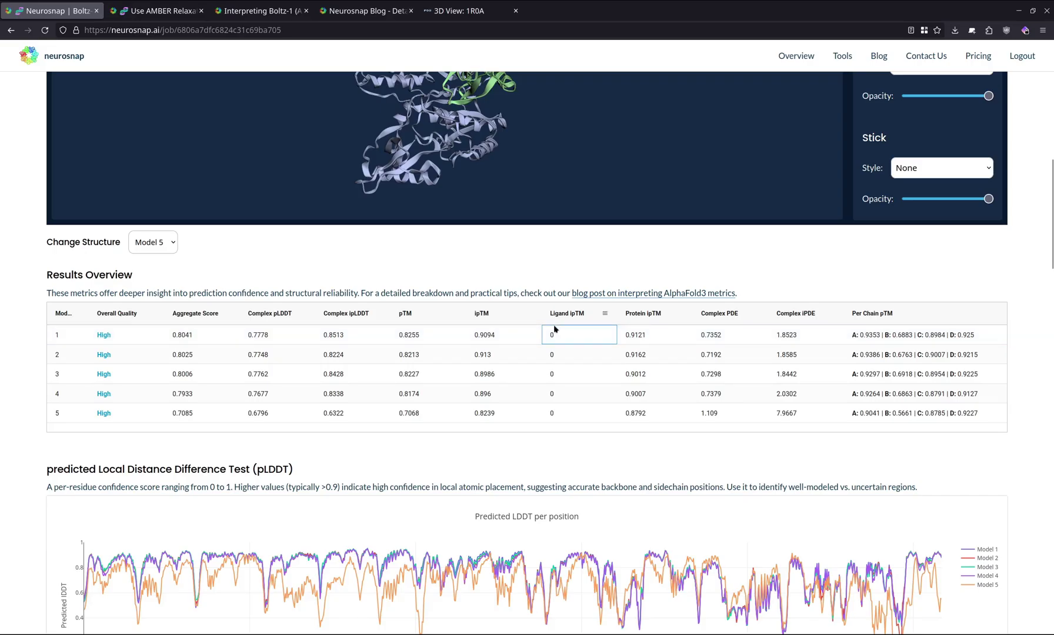
left_click(659, 335)
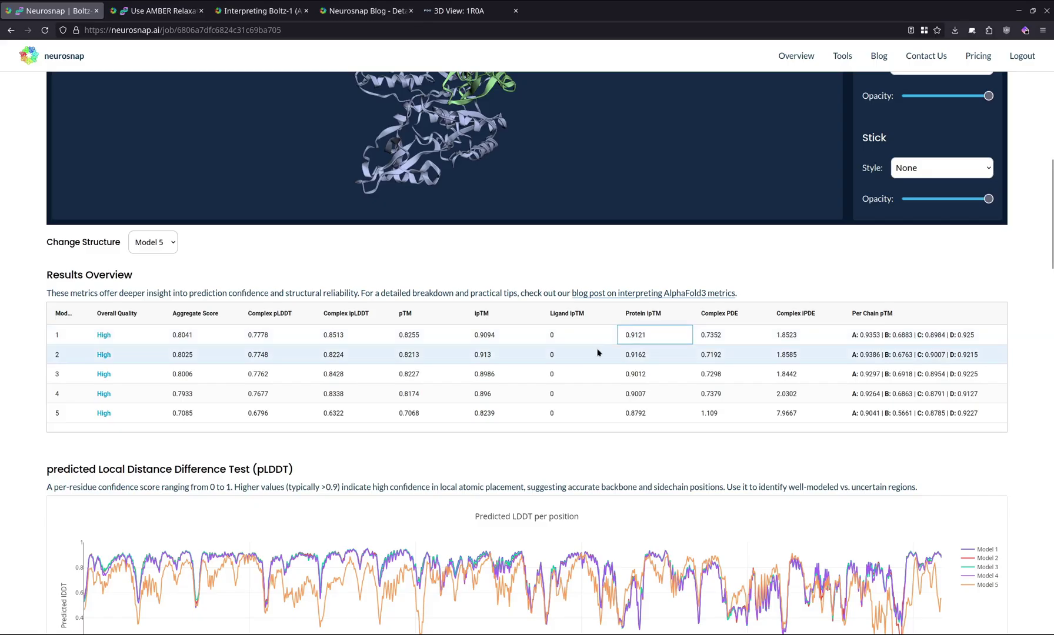
left_click(419, 335)
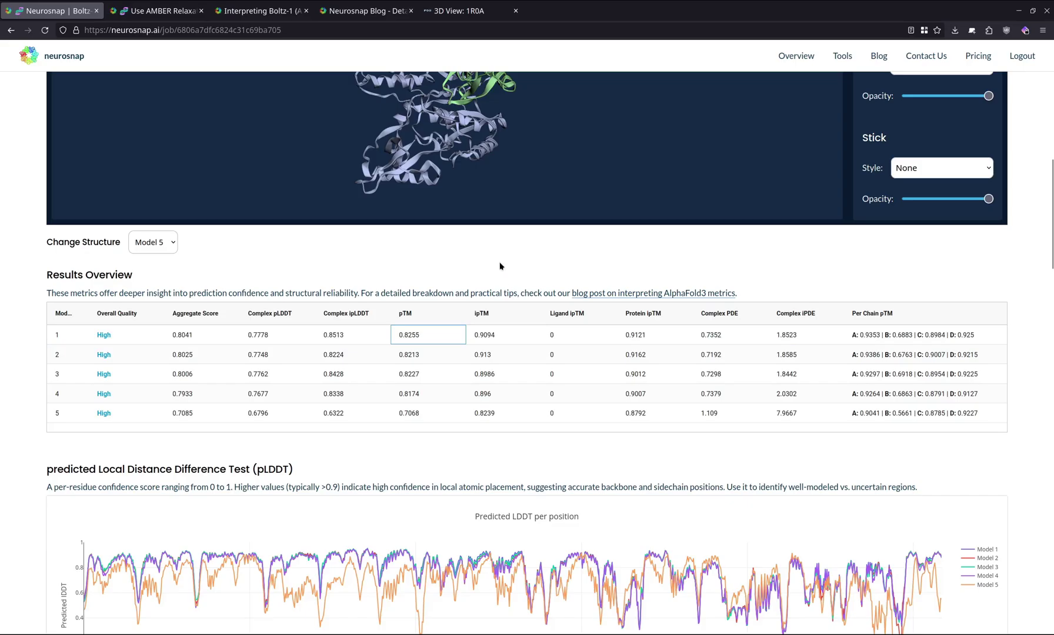
- Rotate the predicted HIV-1 RT–DNA structure in the 3D viewer, then move down to the five-model pLDDT chart
scroll(499, 266, "up", 3)
left_click_drag(513, 216, 457, 166)
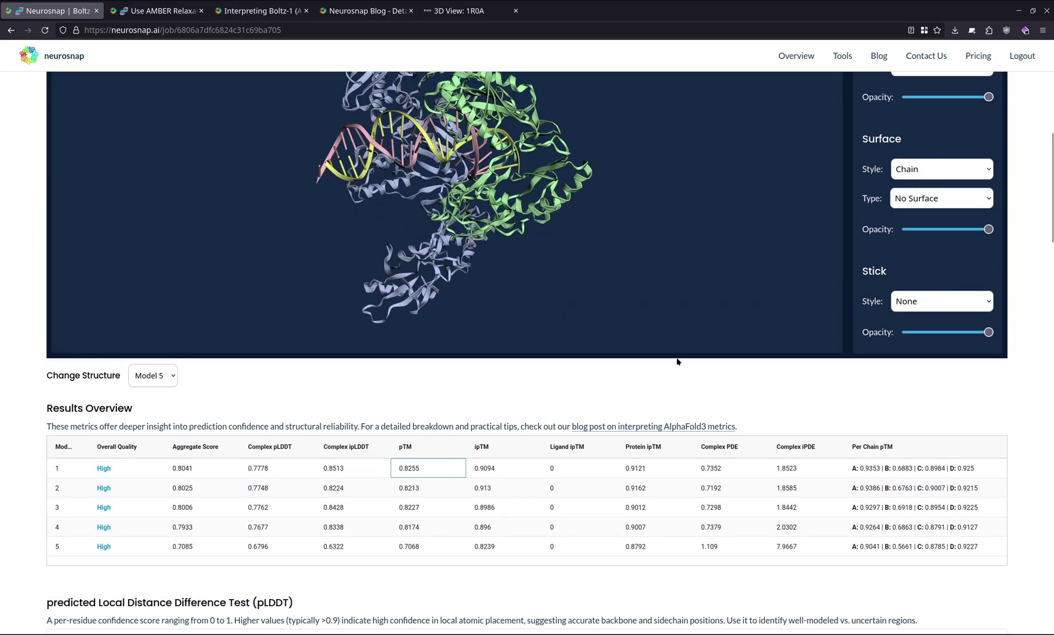
scroll(652, 373, "down", 2)
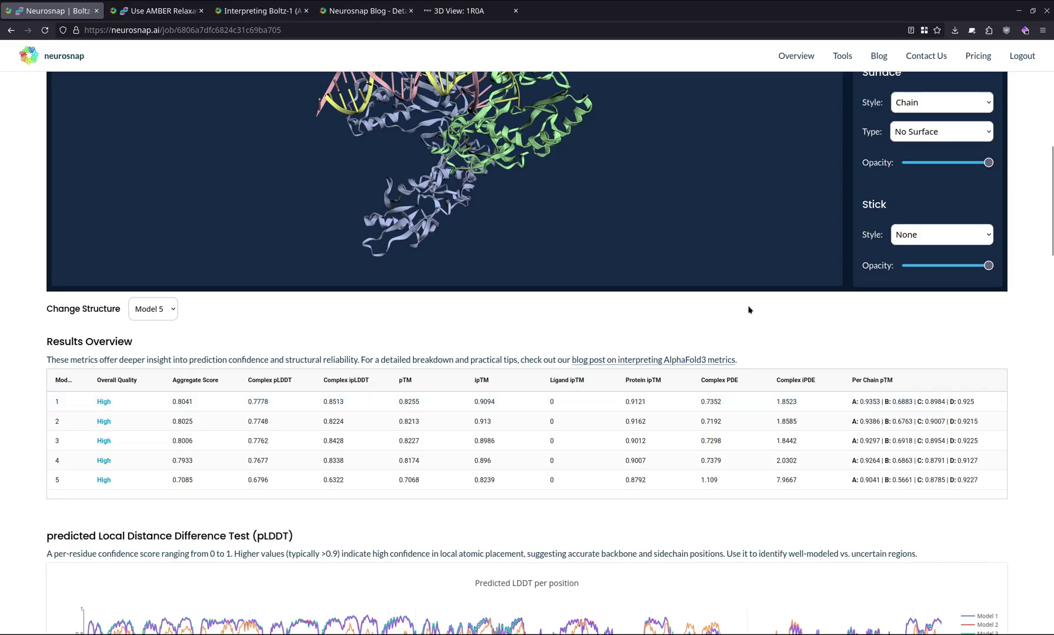
scroll(659, 299, "up", 4)
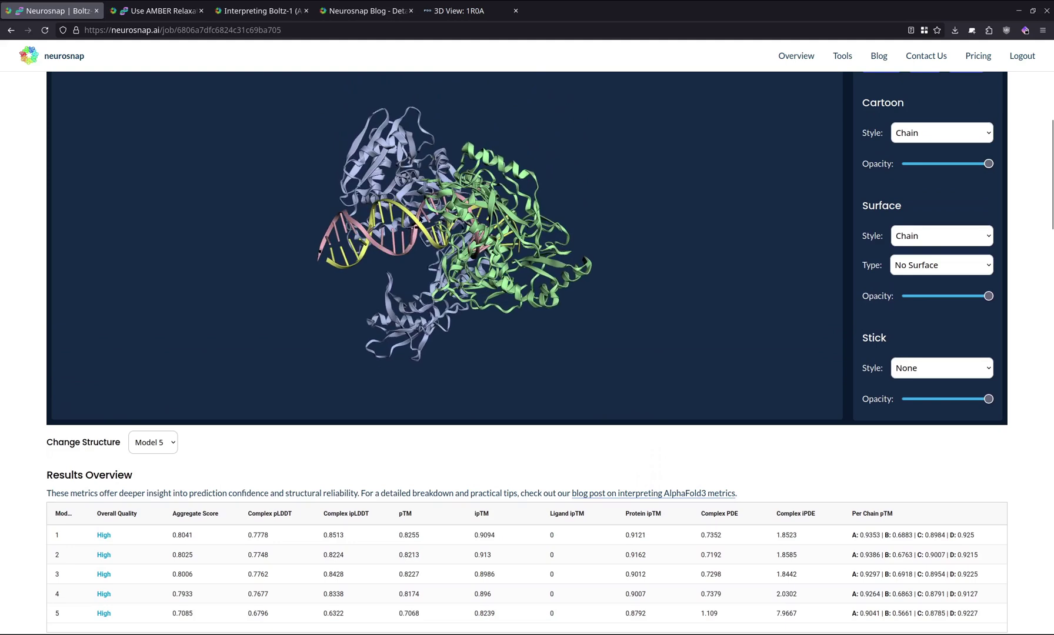
scroll(716, 366, "down", 2)
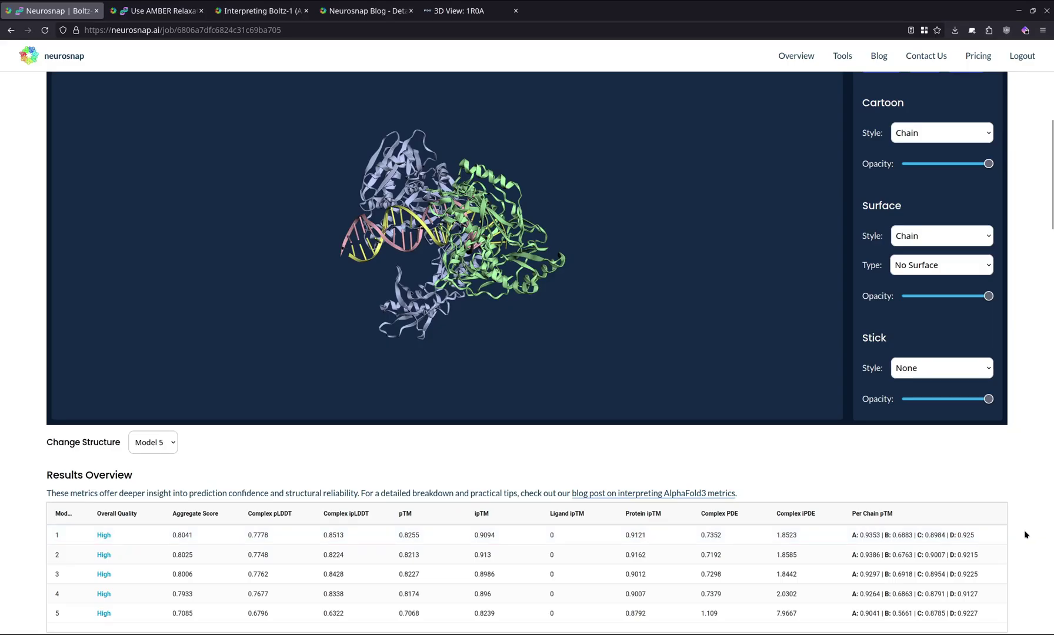
scroll(1024, 530, "down", 5)
scroll(1027, 520, "down", 1)
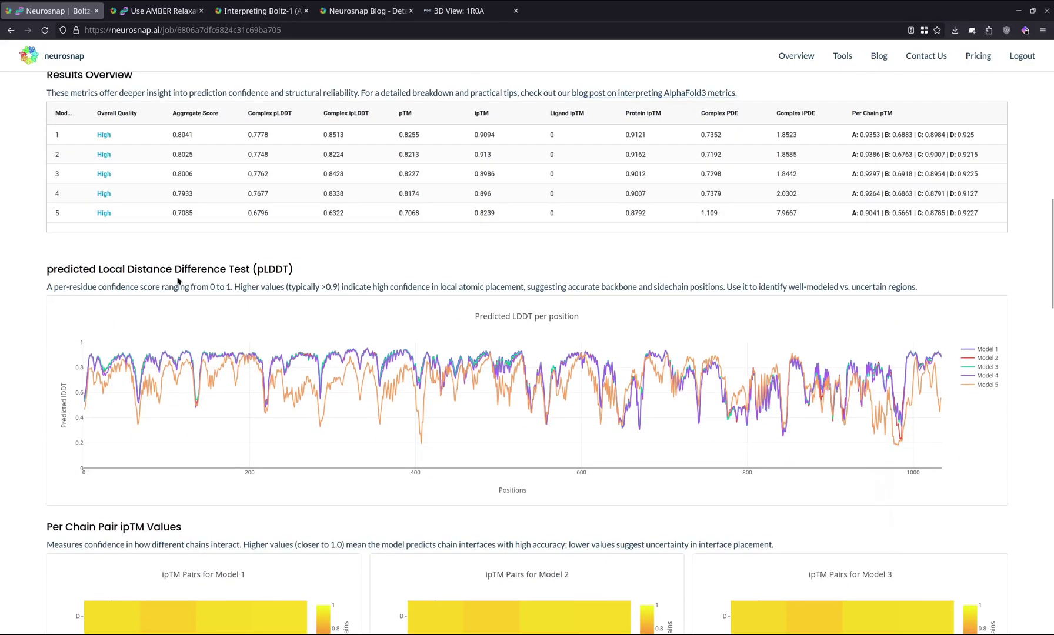
mouse_move(96, 364)
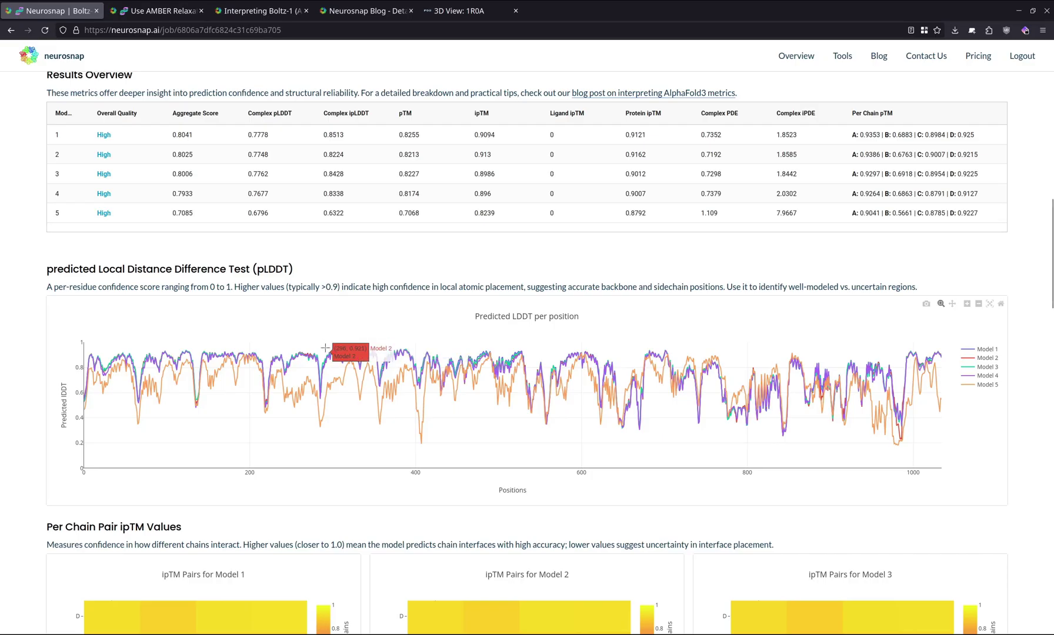
scroll(1002, 418, "down", 4)
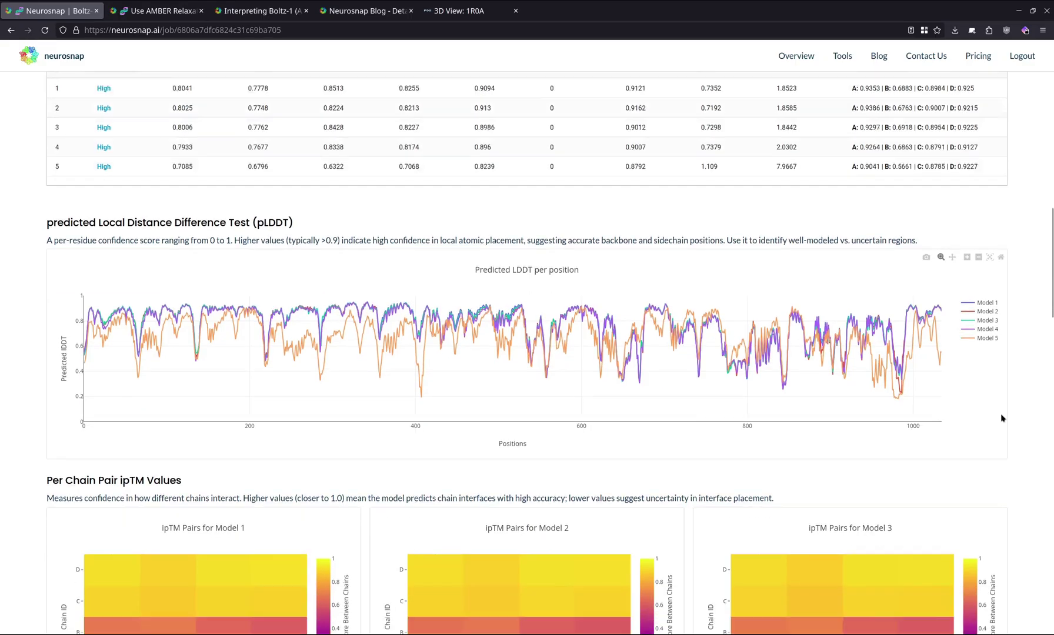
- Look through the ipTM pair heatmaps for the five models
scroll(1002, 418, "down", 4)
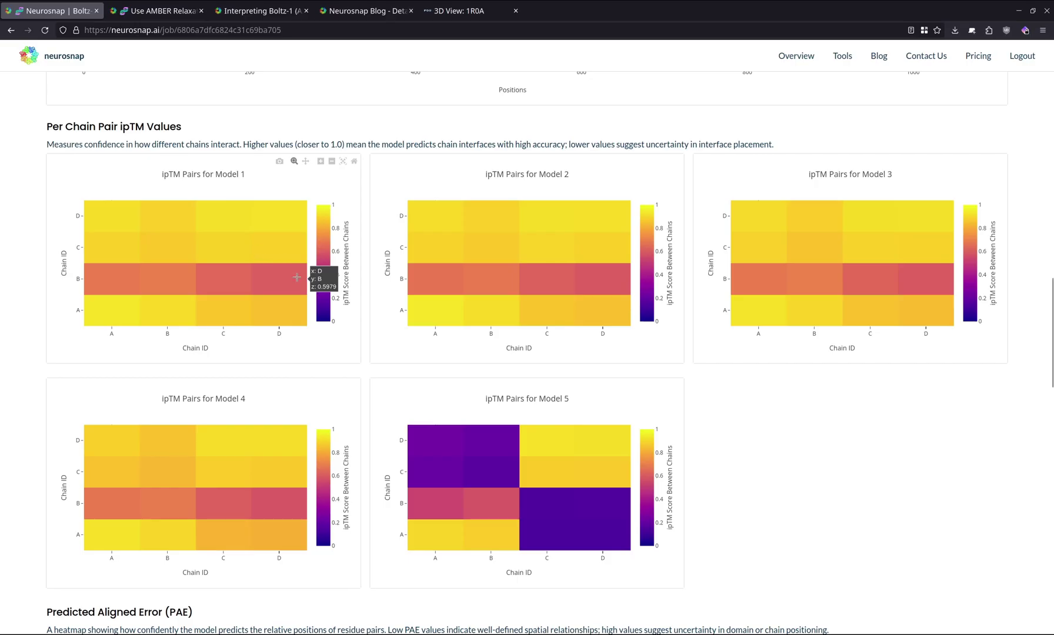
scroll(748, 421, "down", 1)
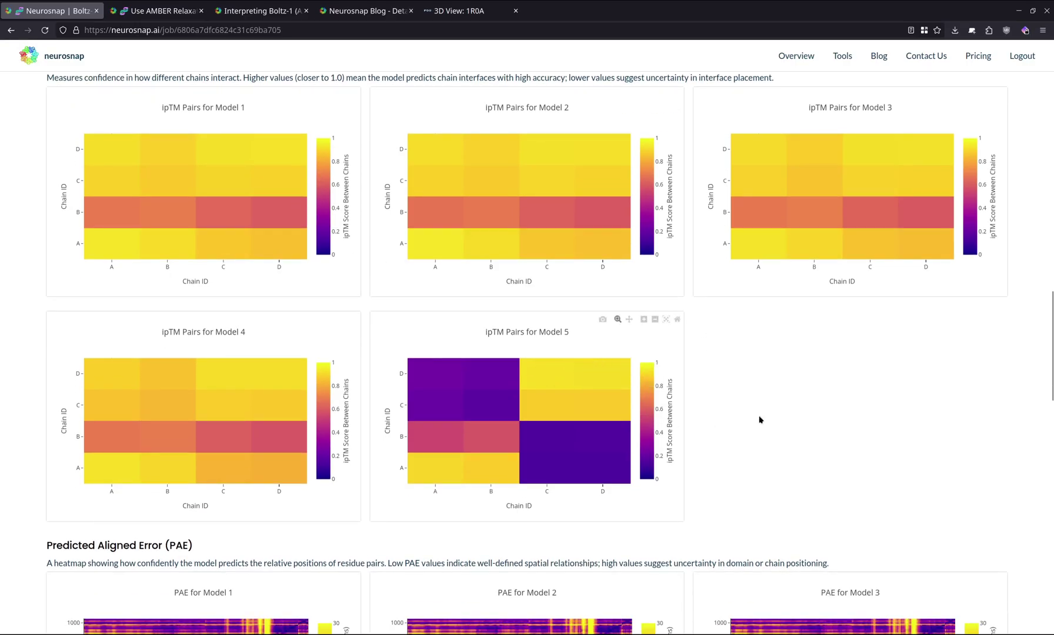
scroll(759, 421, "up", 4)
scroll(961, 434, "up", 5)
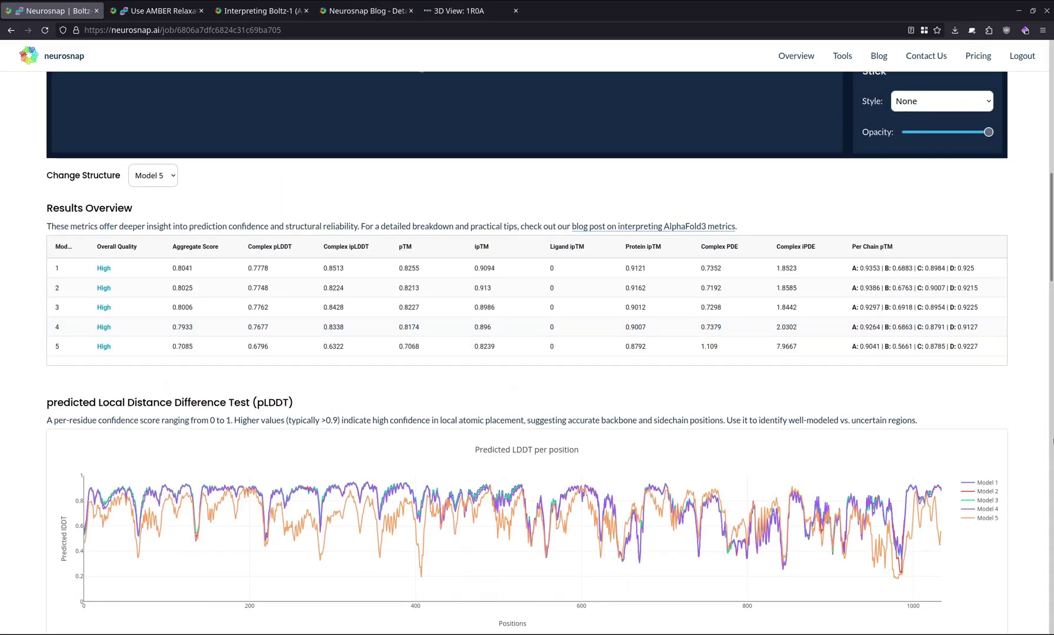
scroll(665, 347, "down", 4)
scroll(1044, 441, "down", 5)
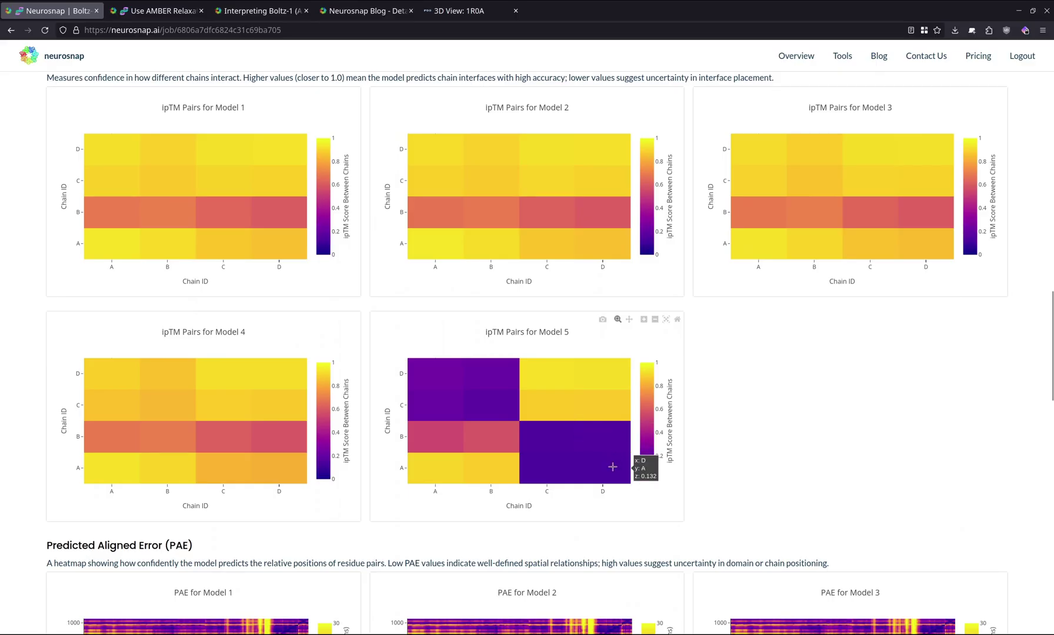
scroll(746, 447, "down", 1)
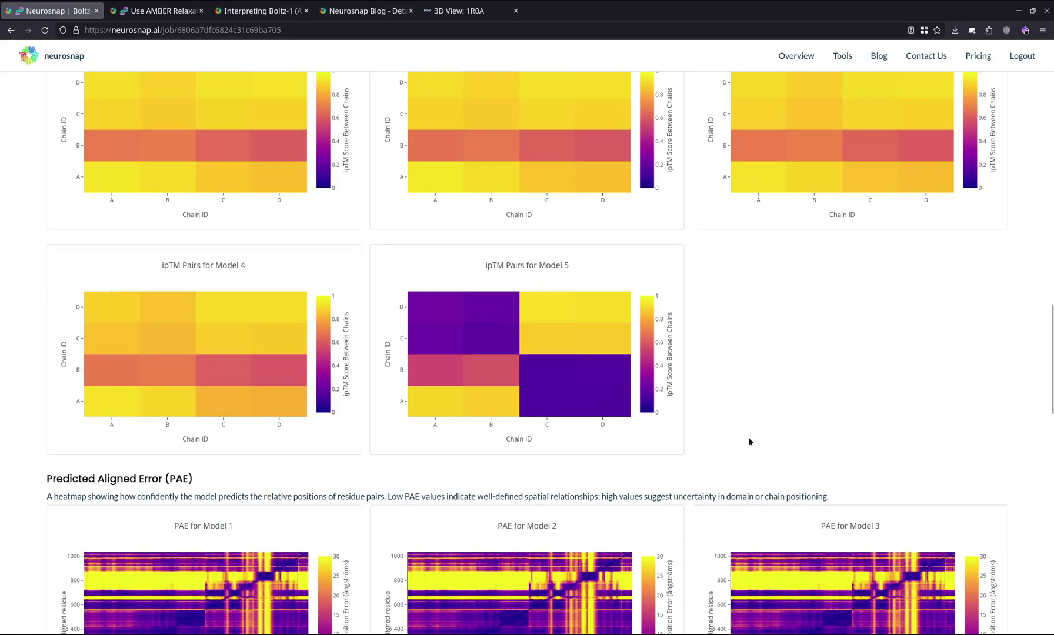
- Rotate the 3D structure once more, then go down to the Predicted Aligned Error heatmaps
scroll(748, 437, "up", 10)
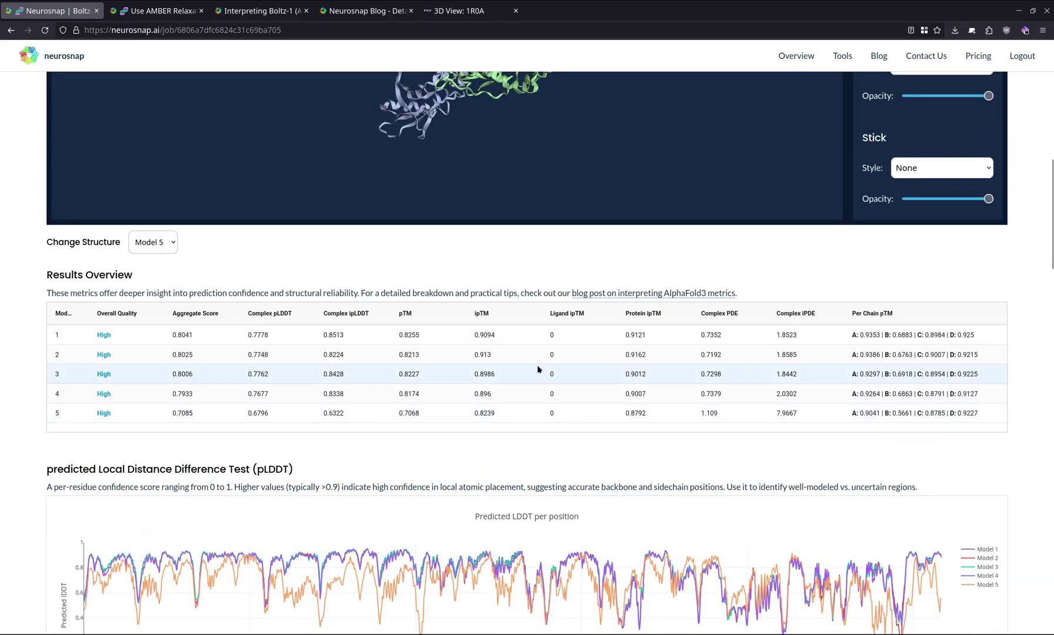
scroll(376, 312, "up", 2)
left_click_drag(489, 239, 664, 272)
scroll(1045, 406, "down", 3)
scroll(1045, 406, "down", 12)
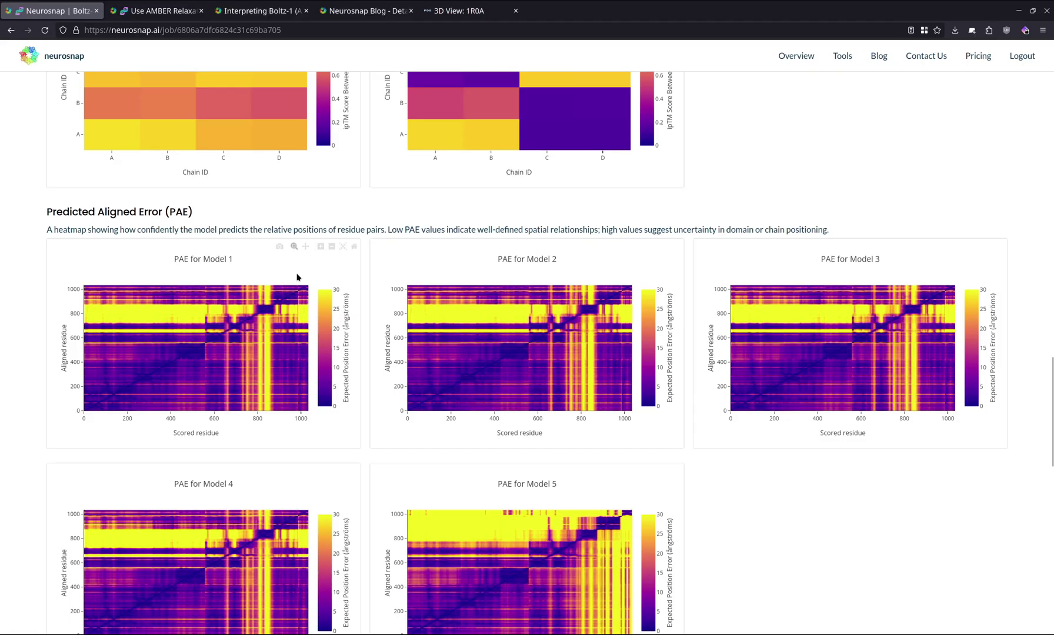
- Read values on the PAE heatmaps, then go down to the Models 1–5 Predicted Distance Error heatmaps
mouse_move(300, 305)
mouse_move(269, 297)
scroll(7, 347, "down", 5)
scroll(9, 335, "up", 4)
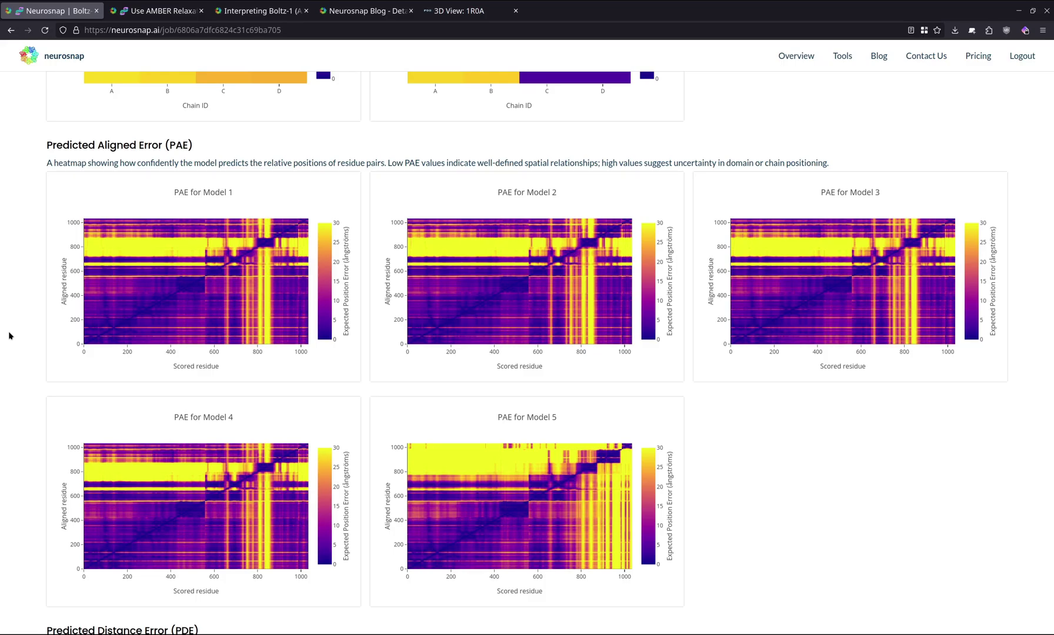
scroll(21, 310, "down", 6)
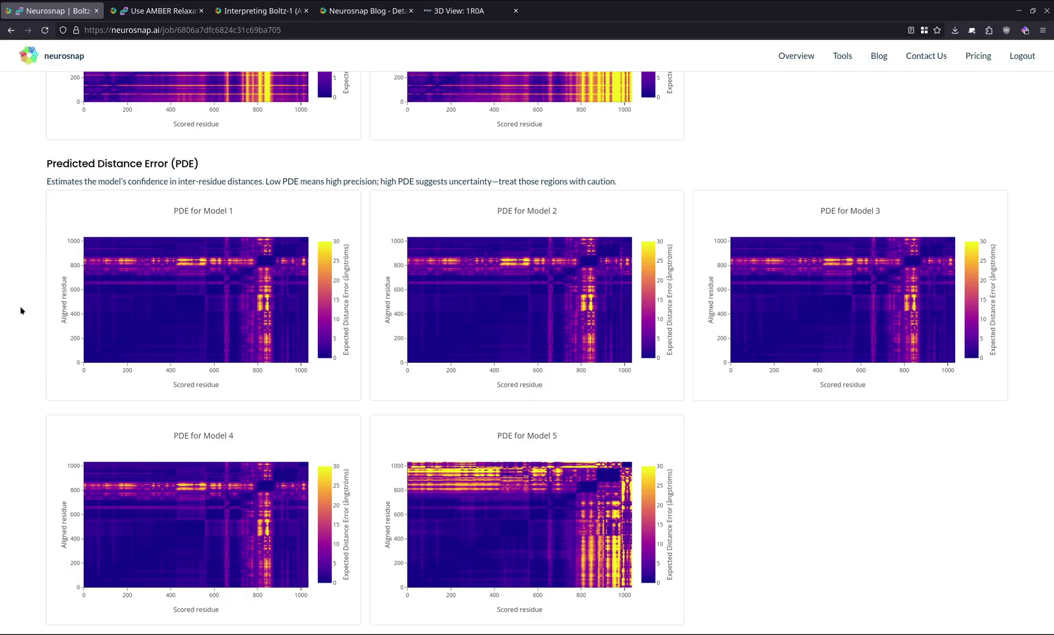
scroll(19, 310, "down", 1)
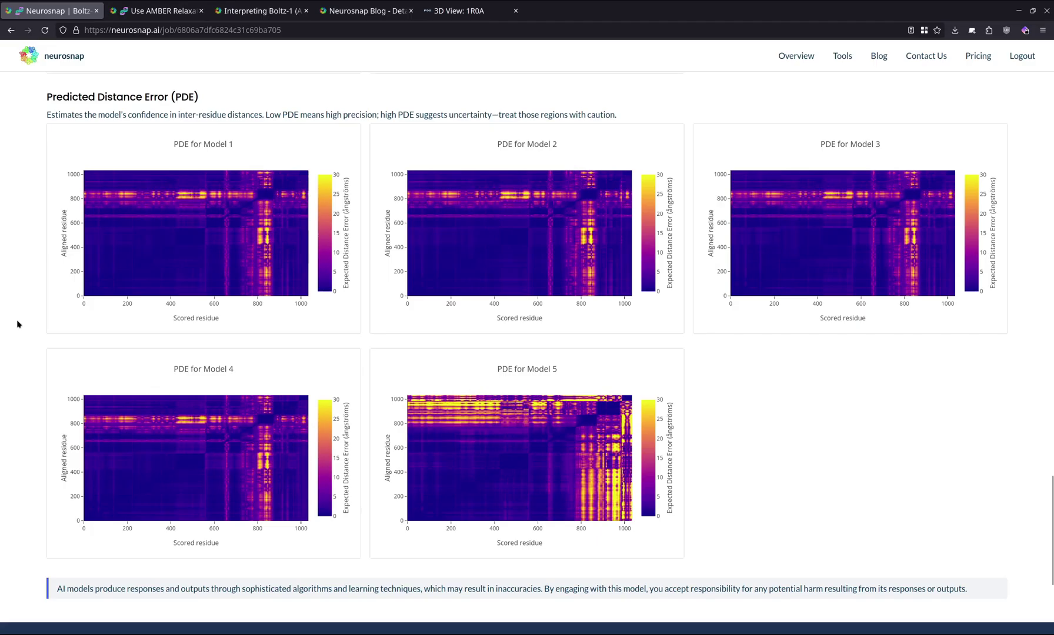
- Read through the 'Interpreting Boltz-1 (AlphaFold3) Metrics and Visualizations' blog post
left_click(264, 4)
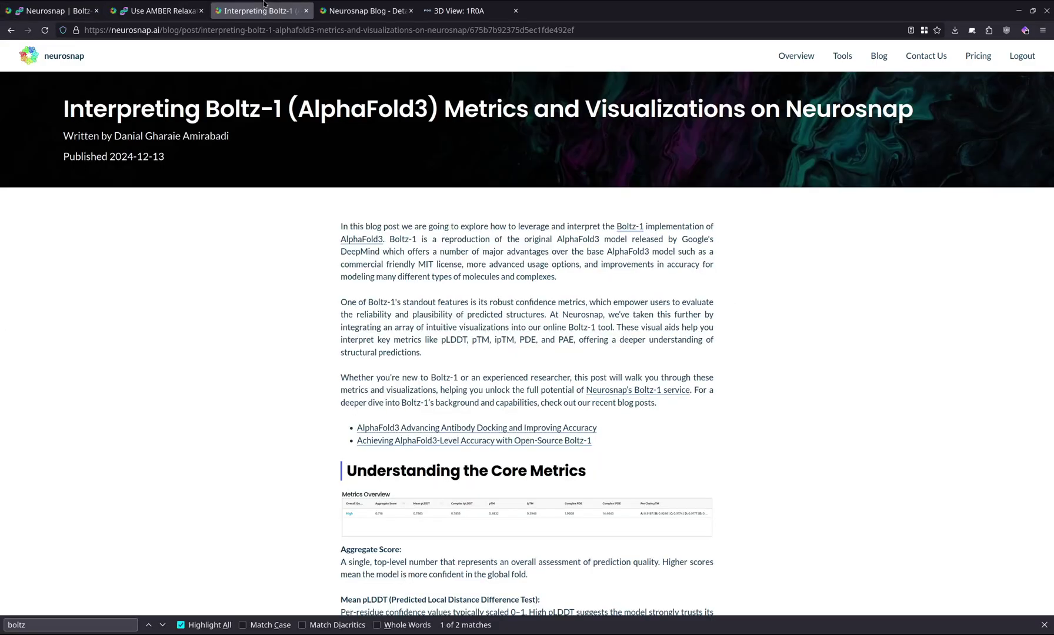
left_click_drag(129, 108, 579, 117)
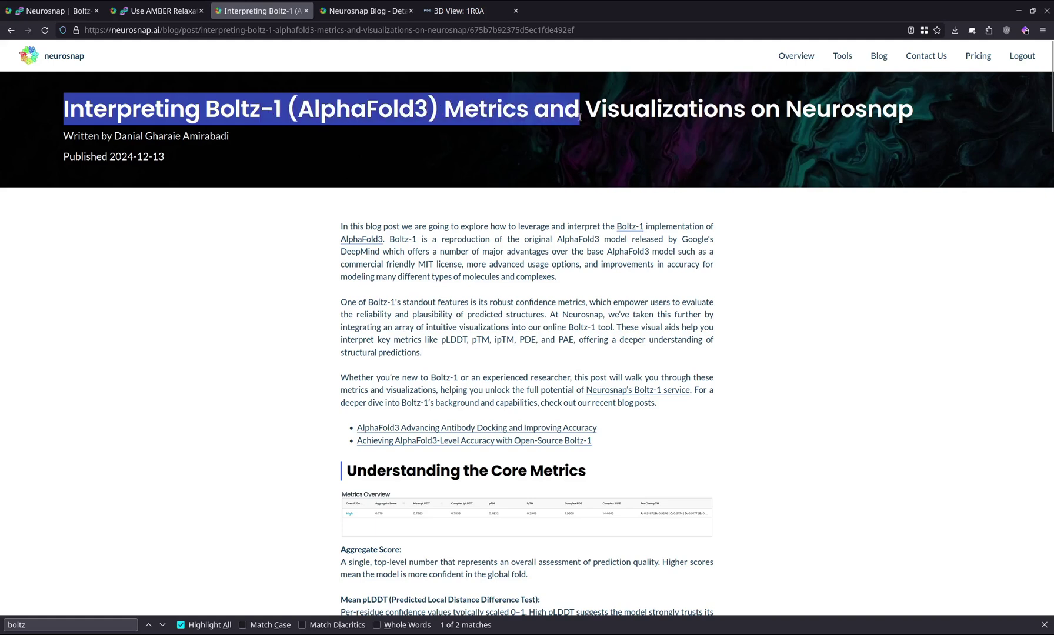
left_click(653, 109)
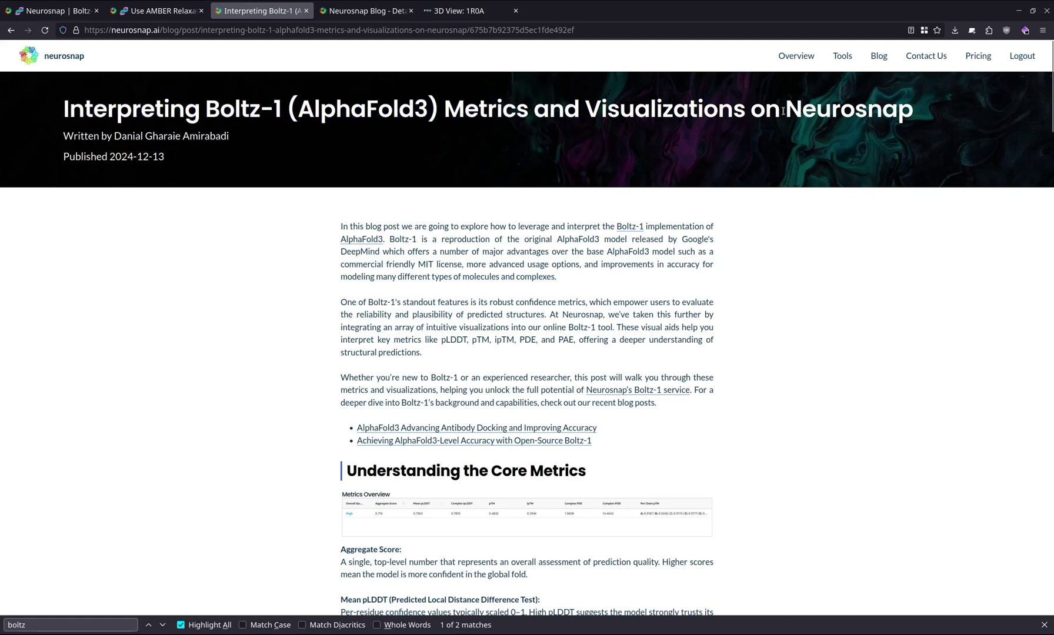
scroll(844, 146, "down", 12)
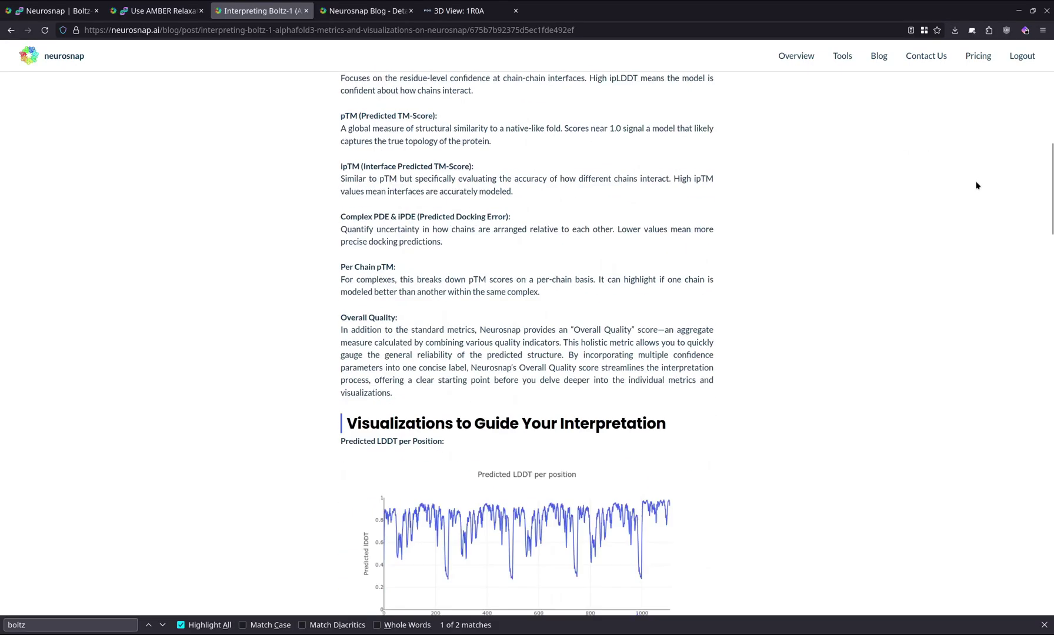
scroll(958, 191, "down", 10)
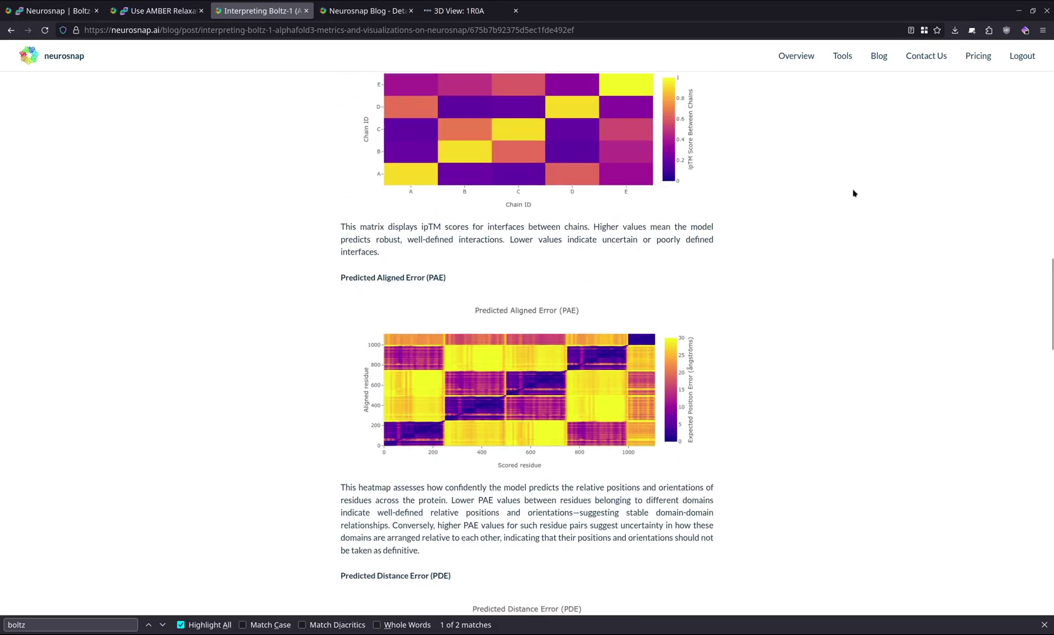
scroll(670, 174, "down", 6)
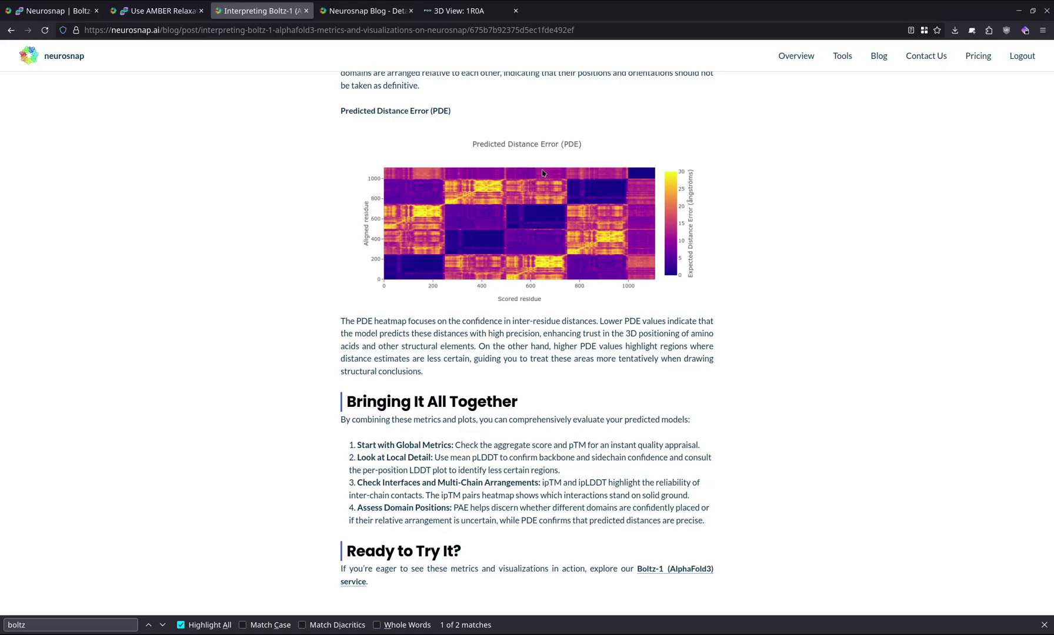
- Browse the Neurosnap Official Blog article listing
key("ctrl+Tab")
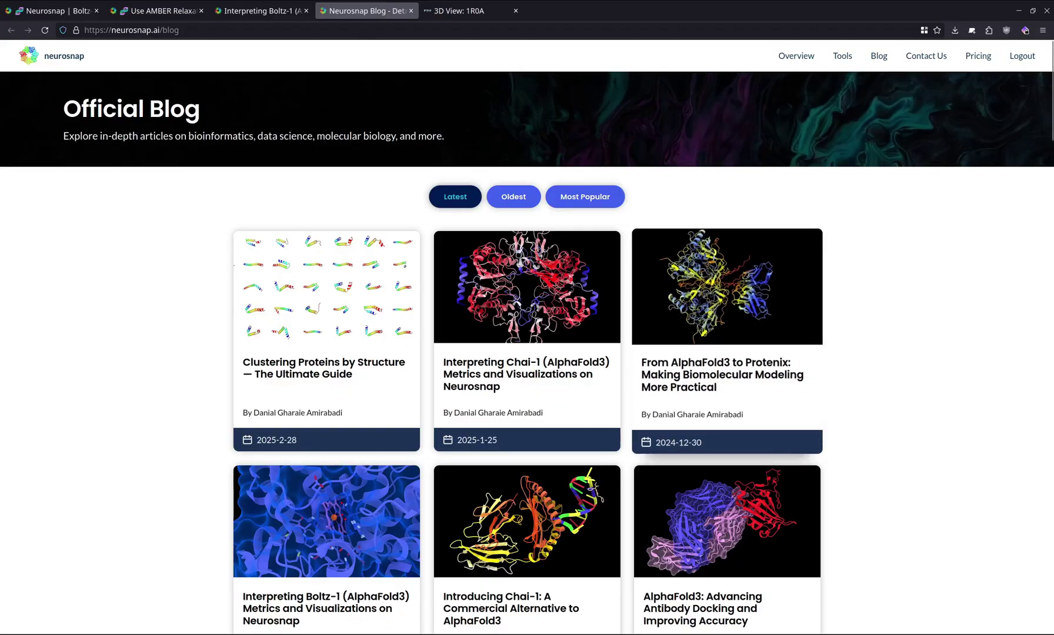
scroll(632, 252, "down", 3)
scroll(1024, 196, "down", 8)
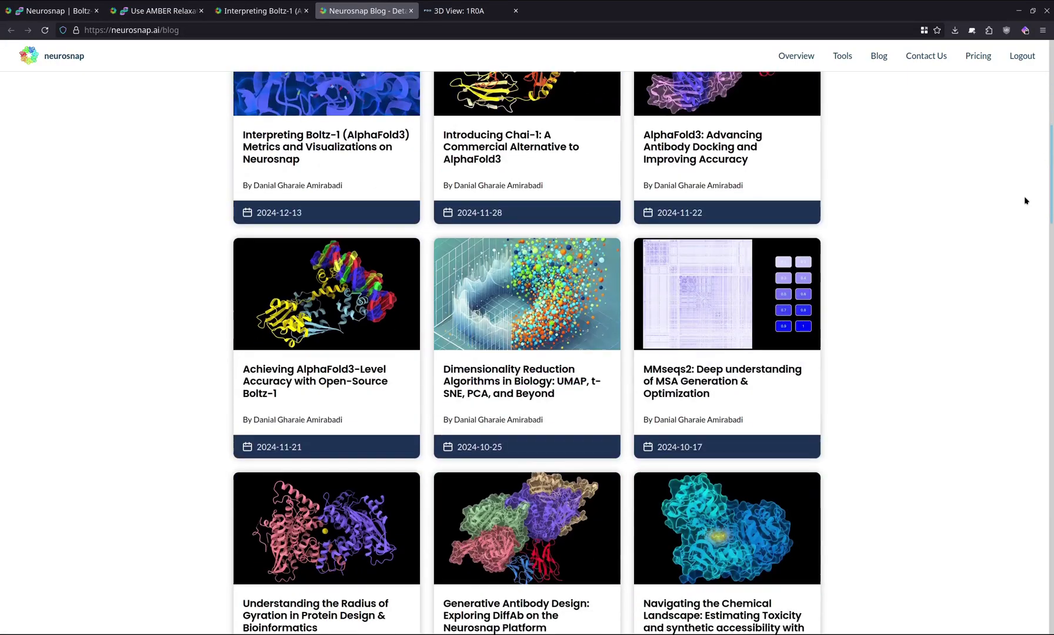
scroll(1015, 142, "up", 6)
scroll(1015, 142, "up", 3)
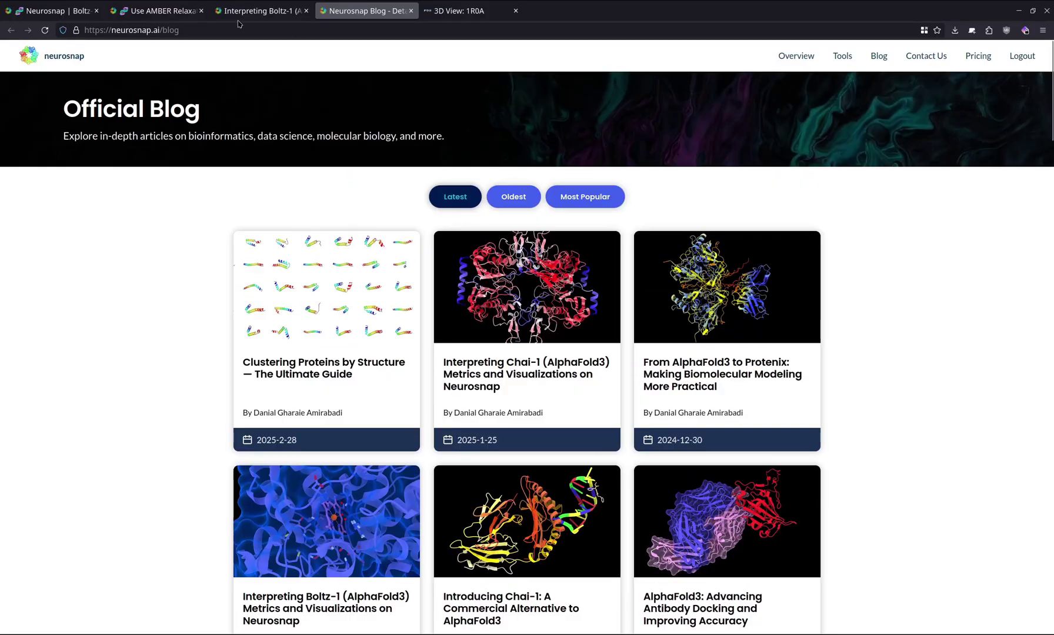
- Return to the Boltz-1 job results page with its PDE heatmaps
left_click(56, 11)
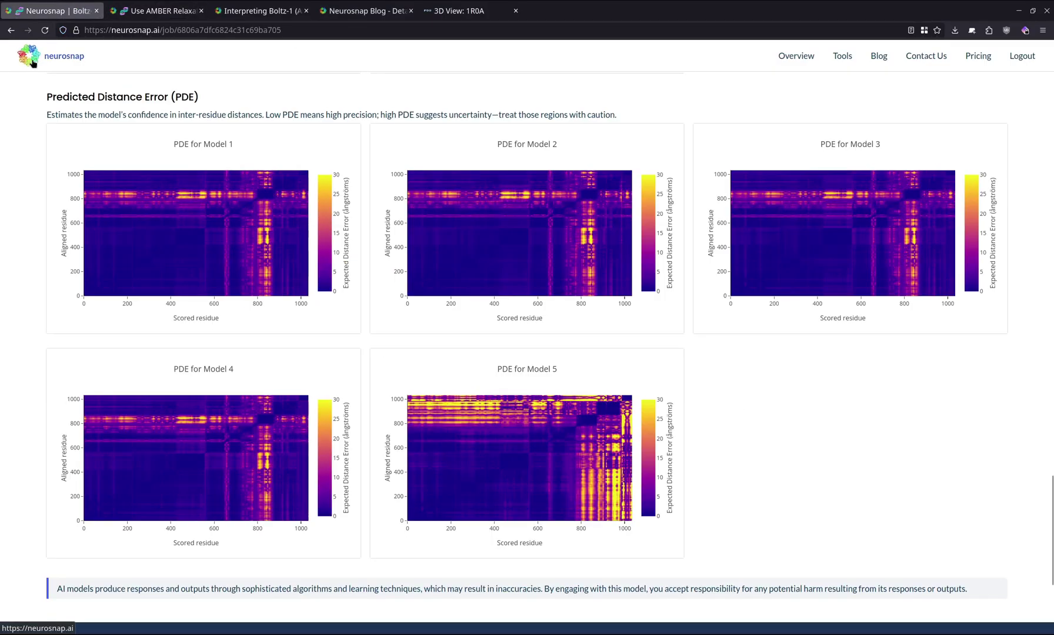